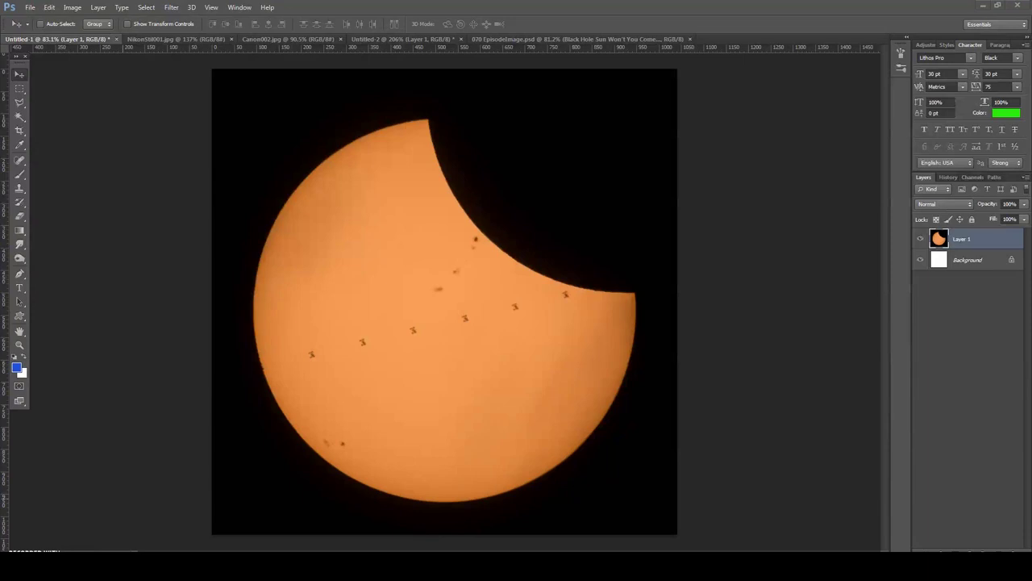
Step: Pan across the ISS transits and zoom out to view the whole eclipse image
{"action": "scroll", "coordinate": [513, 287], "scroll_direction": "up", "scroll_amount": 5}
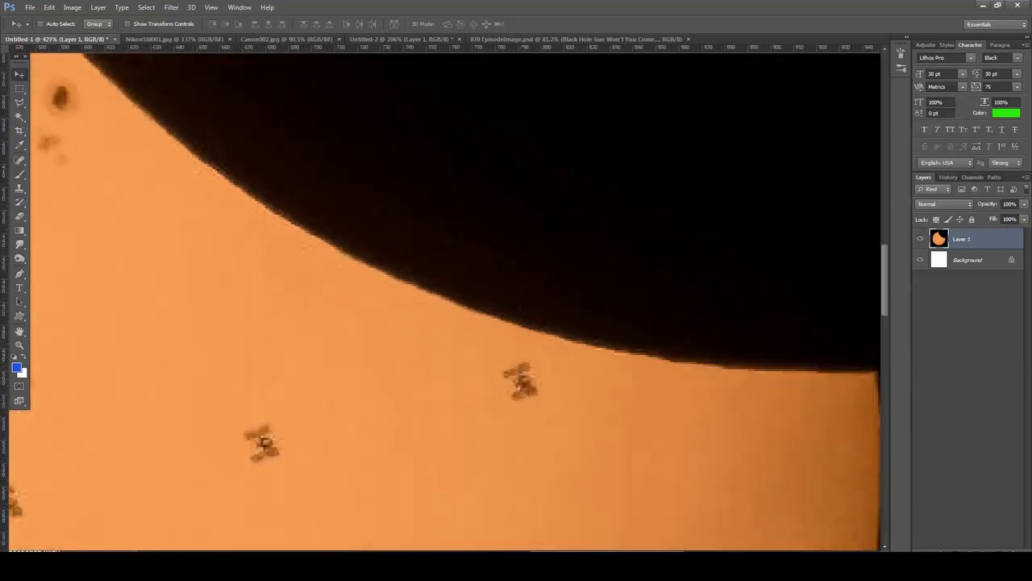
{"action": "scroll", "coordinate": [444, 299], "scroll_direction": "up", "scroll_amount": 1}
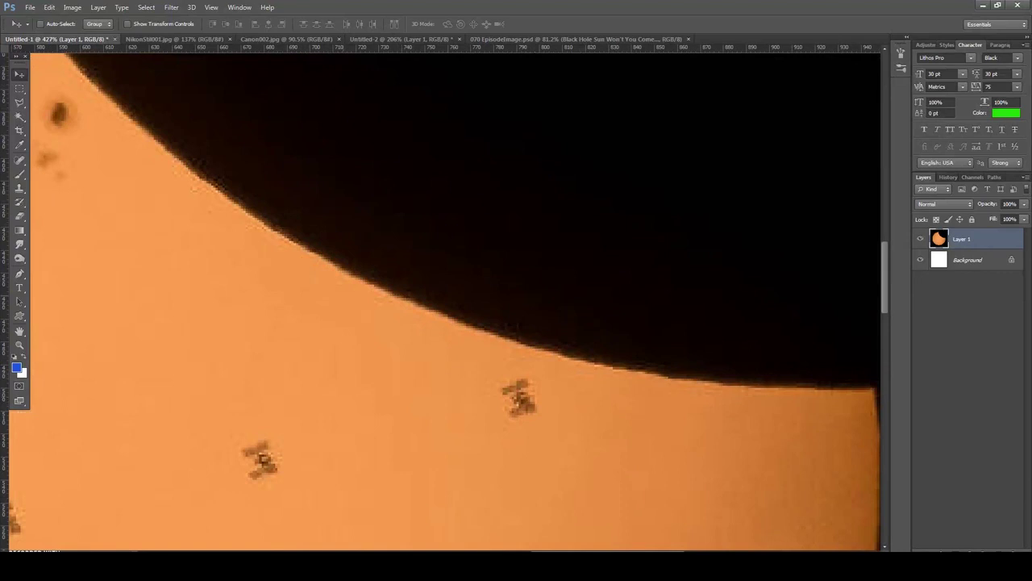
{"action": "left_click_drag", "start_coordinate": [241, 452], "coordinate": [749, 207]}
{"action": "key", "text": "ctrl+0"}
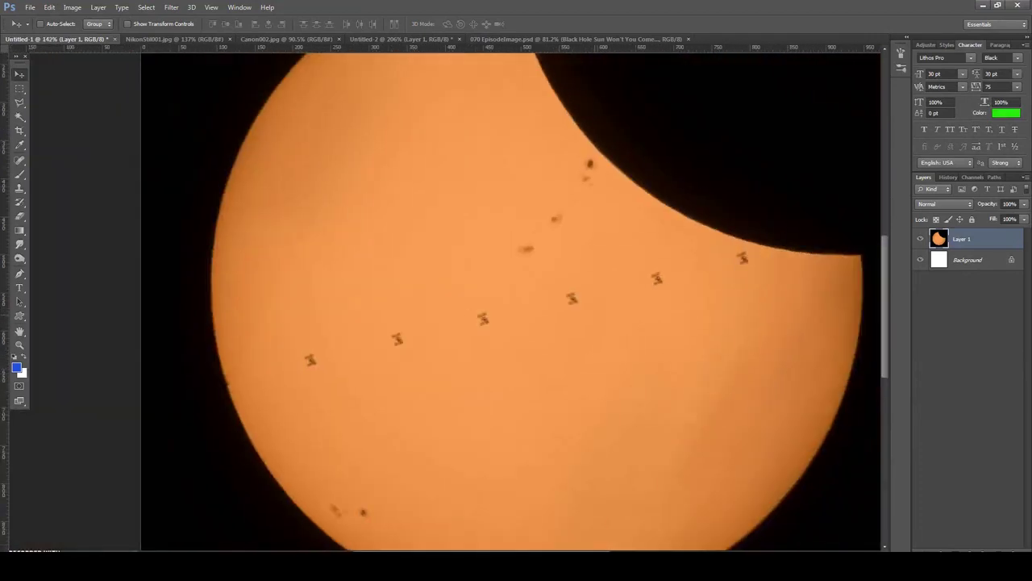
{"action": "key", "text": "ctrl+minus"}
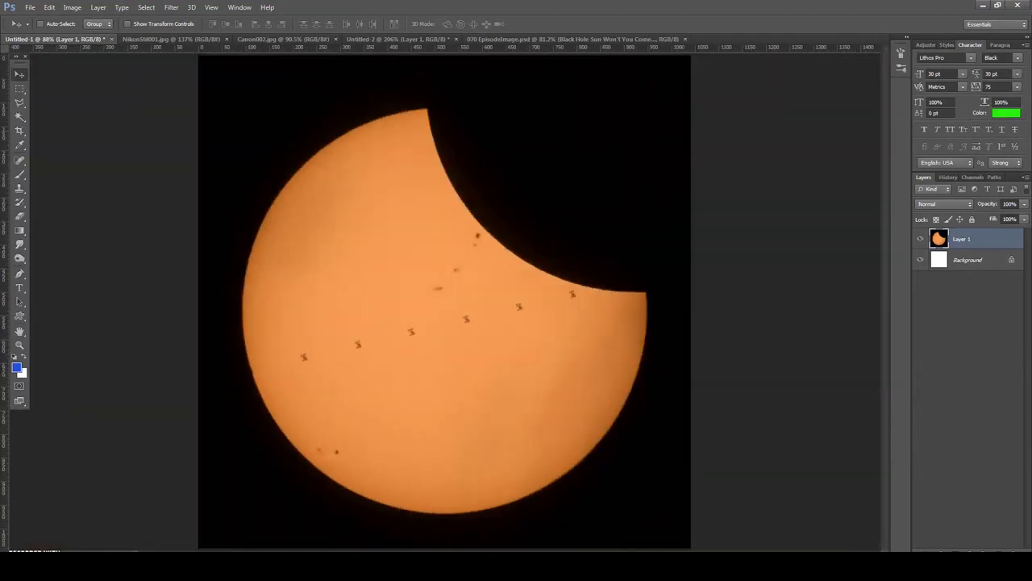
Step: Try a Levels white input of 22 on the eclipse sun, then cancel it
{"action": "left_click", "coordinate": [71, 7]}
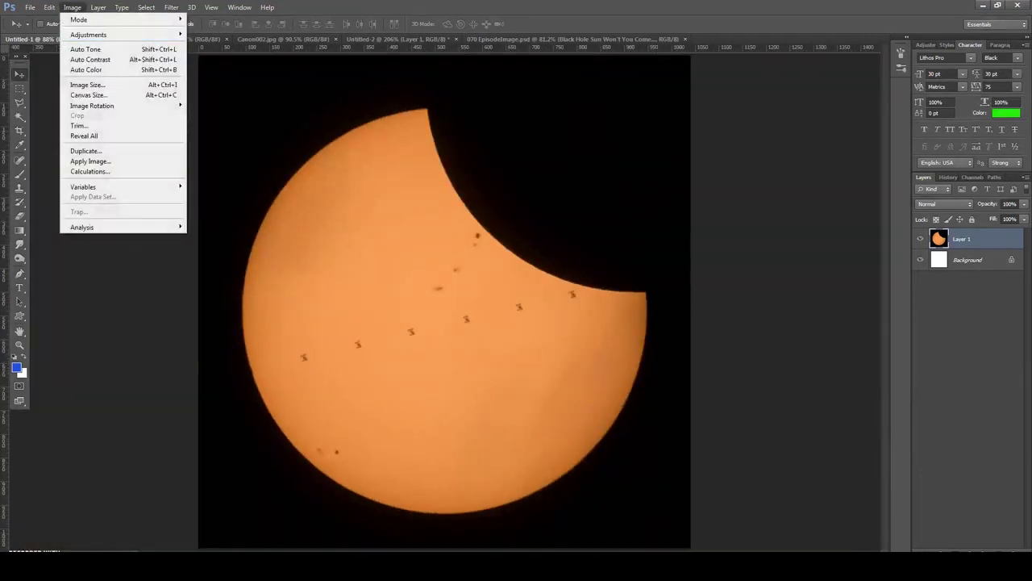
{"action": "mouse_move", "coordinate": [89, 35]}
{"action": "left_click", "coordinate": [222, 51]}
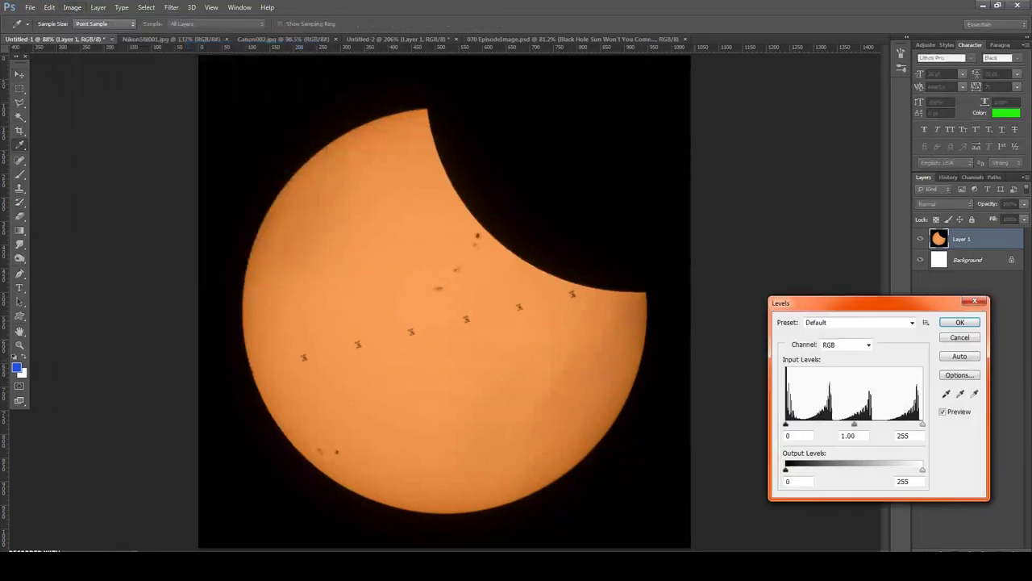
{"action": "left_click_drag", "start_coordinate": [855, 302], "coordinate": [323, 204]}
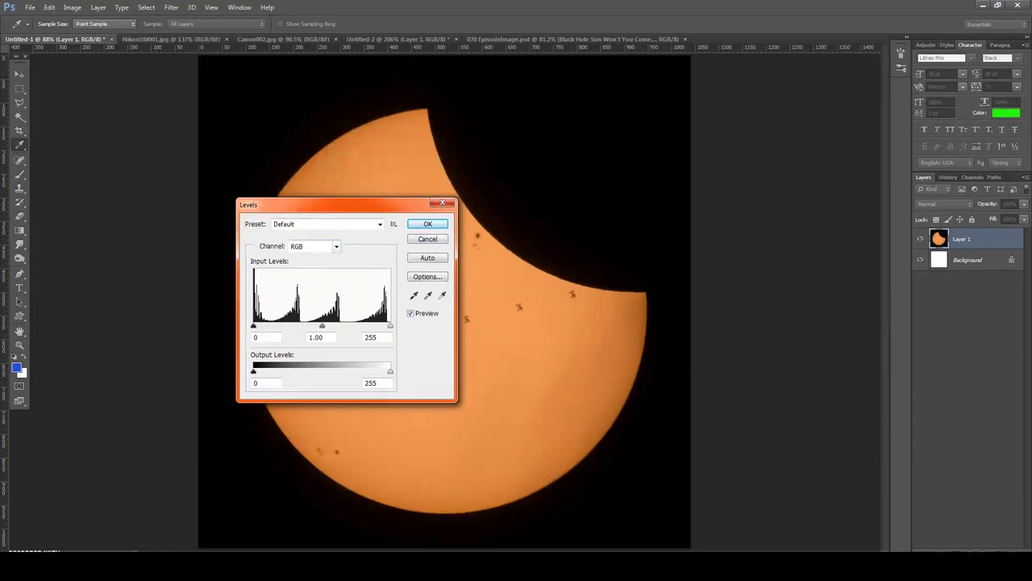
{"action": "left_click_drag", "start_coordinate": [322, 204], "coordinate": [750, 241]}
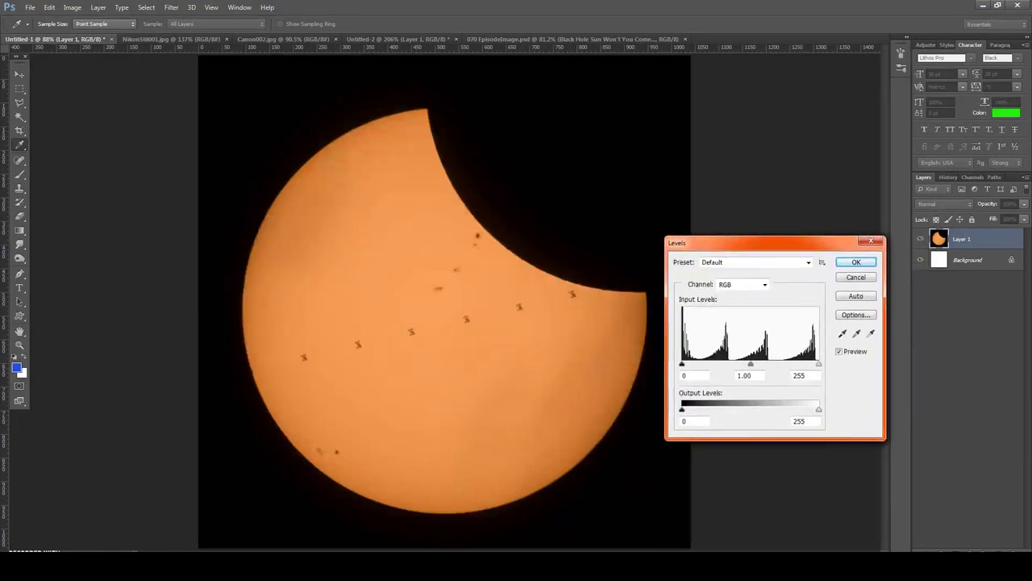
{"action": "left_click_drag", "start_coordinate": [818, 363], "coordinate": [689, 364]}
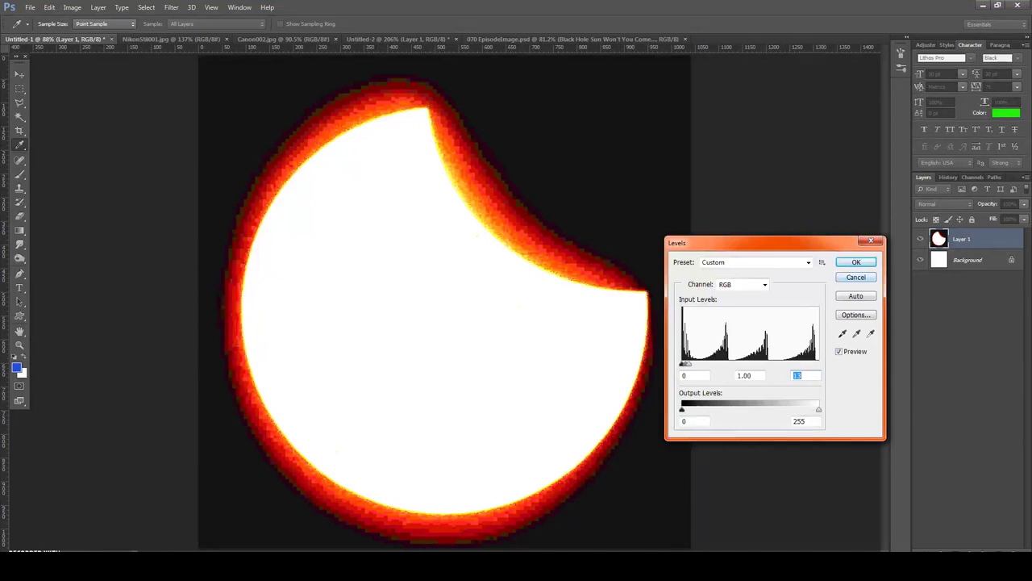
{"action": "key", "text": "Escape"}
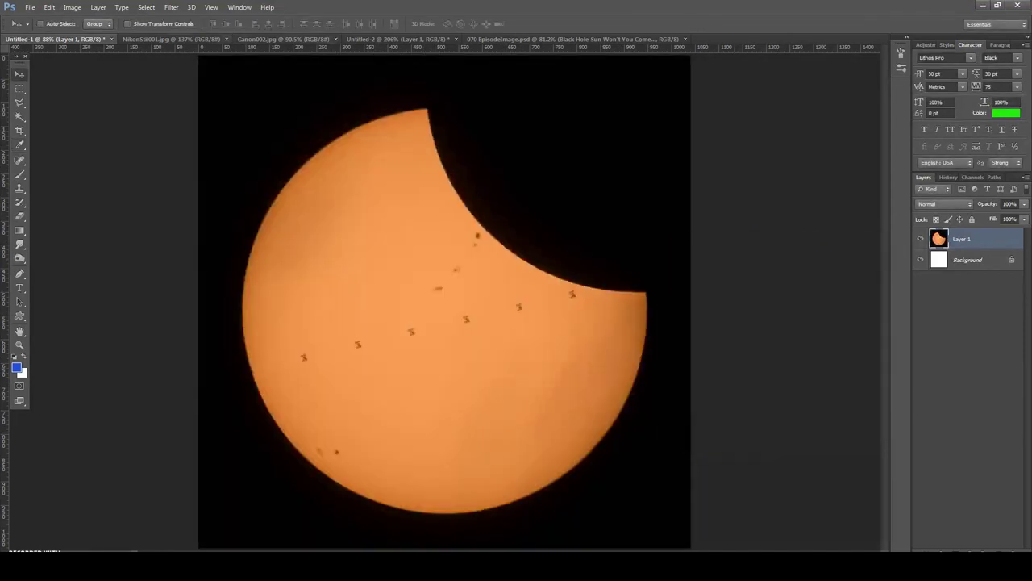
Step: Overexpose the Canon002 pink crescent with a Levels white input of 43 and apply it
{"action": "left_click", "coordinate": [242, 38]}
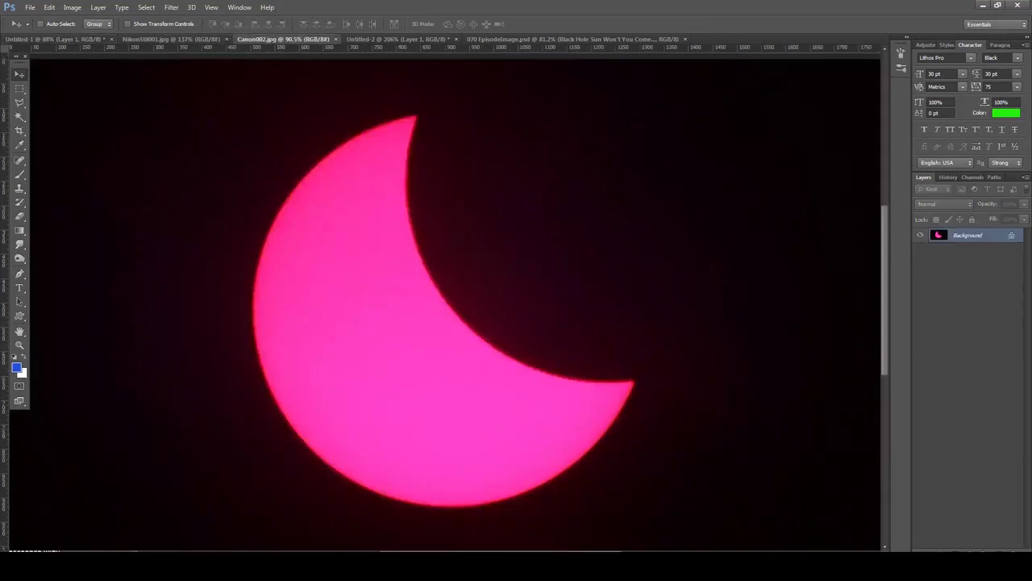
{"action": "left_click", "coordinate": [72, 7]}
{"action": "mouse_move", "coordinate": [121, 34]}
{"action": "left_click", "coordinate": [211, 43]}
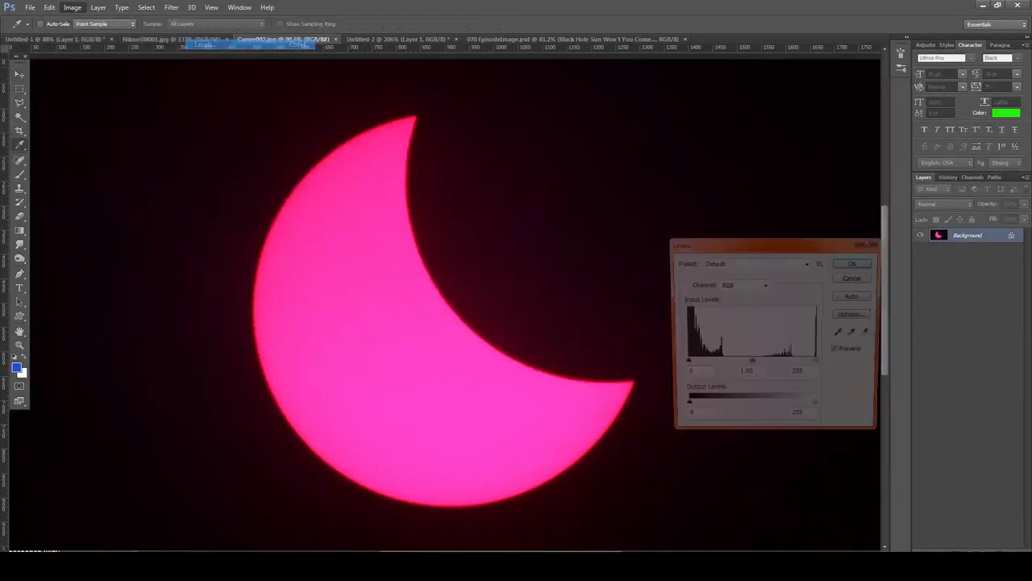
{"action": "left_click_drag", "start_coordinate": [726, 242], "coordinate": [756, 219]}
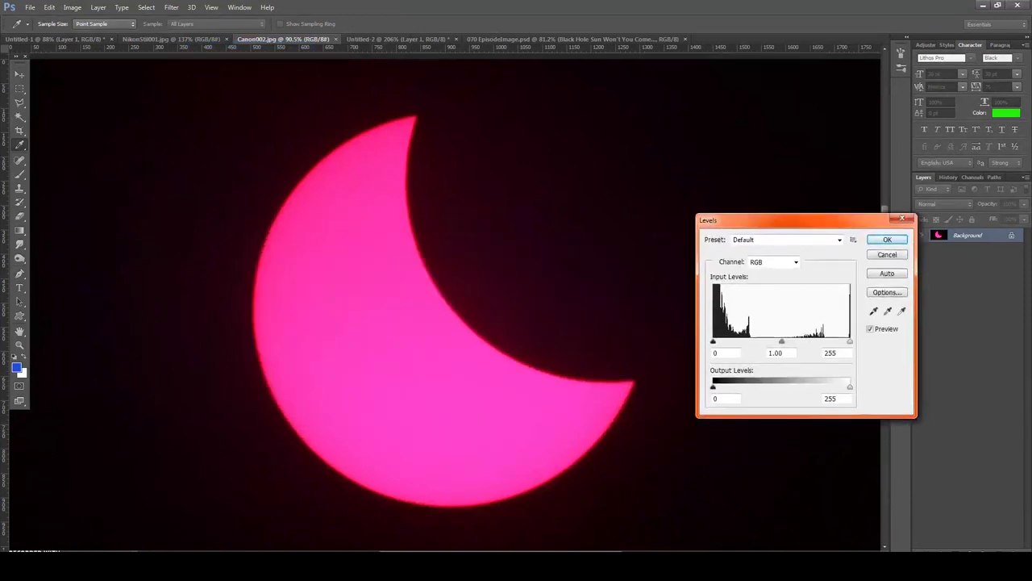
{"action": "left_click_drag", "start_coordinate": [849, 341], "coordinate": [731, 341]}
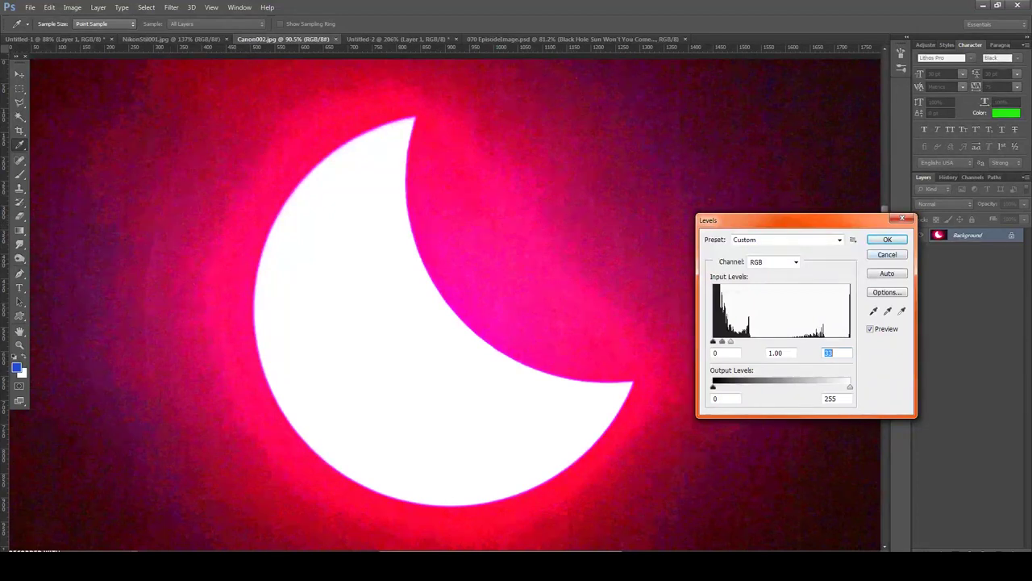
{"action": "key", "text": "Return"}
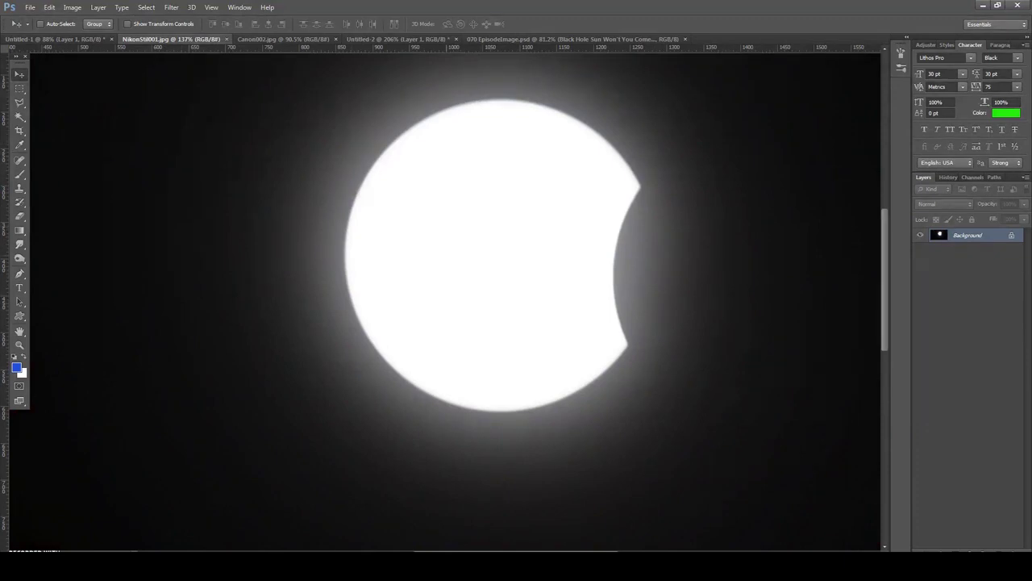
Step: Trial Levels on the NikonStill001 moon with white input 21 and black input 253, then cancel
{"action": "scroll", "coordinate": [492, 508], "scroll_direction": "down", "scroll_amount": 3}
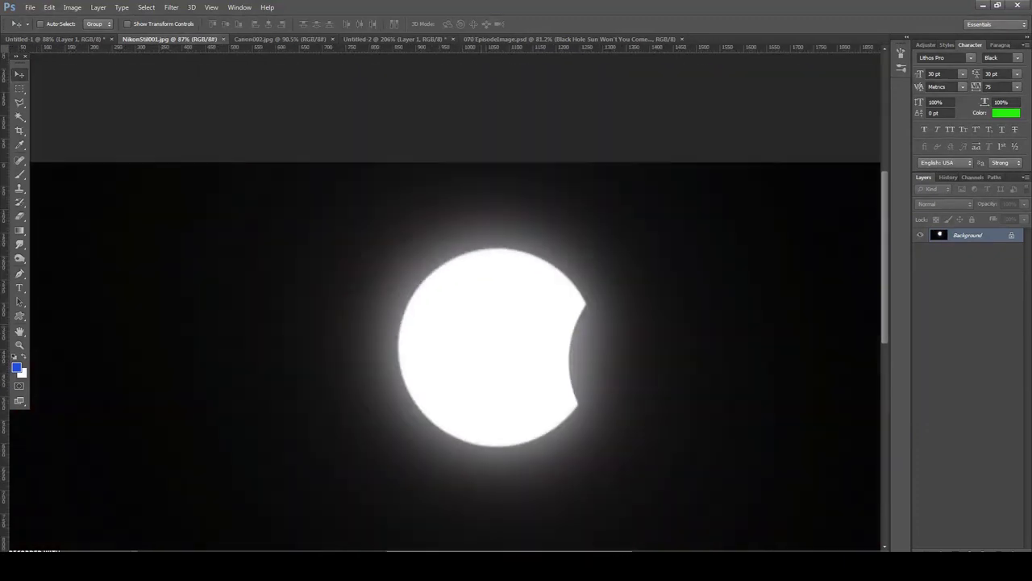
{"action": "scroll", "coordinate": [492, 339], "scroll_direction": "down", "scroll_amount": 1}
{"action": "left_click", "coordinate": [71, 7]}
{"action": "mouse_move", "coordinate": [89, 38]}
{"action": "left_click", "coordinate": [214, 47]}
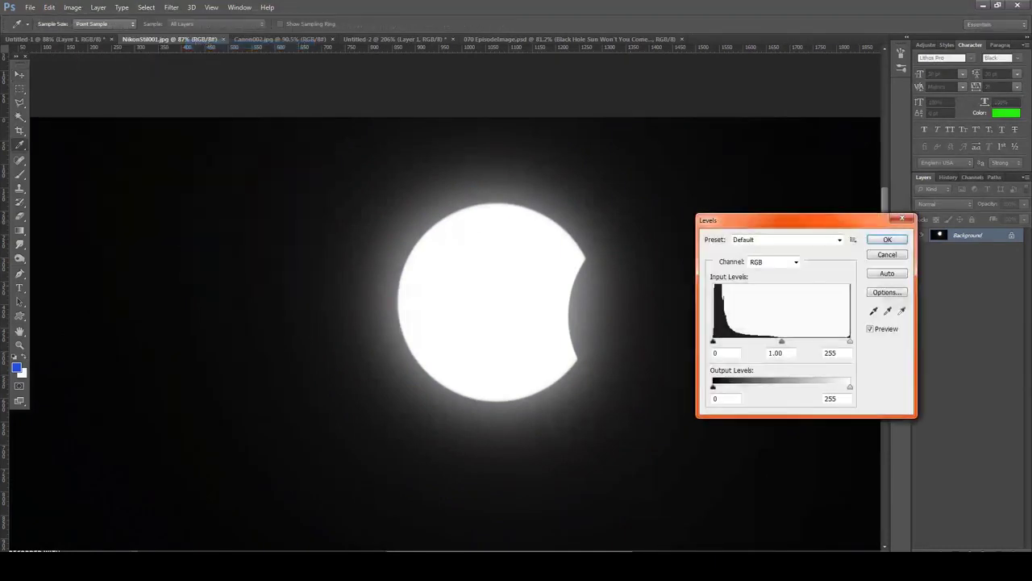
{"action": "left_click_drag", "start_coordinate": [766, 219], "coordinate": [433, 166]}
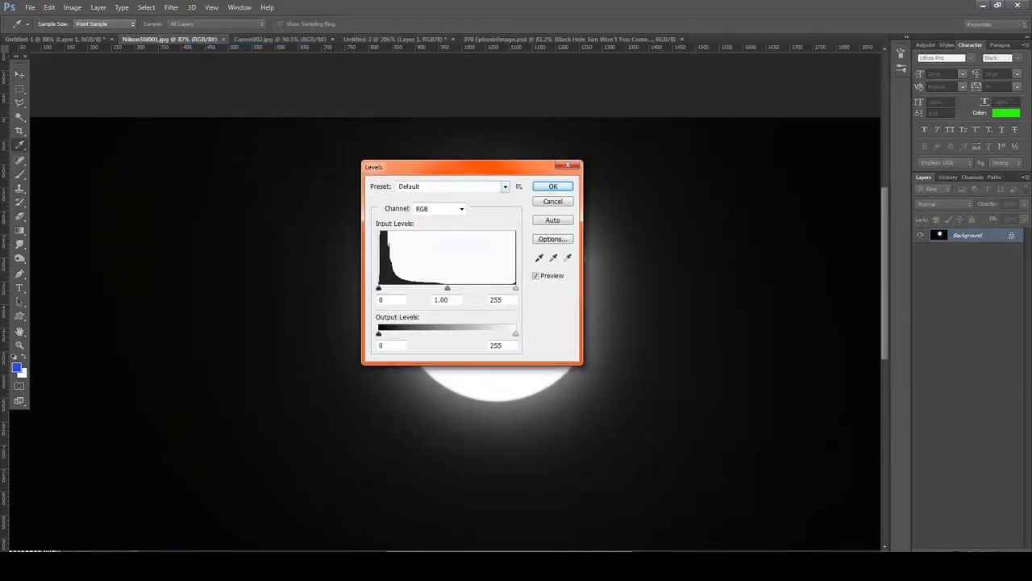
{"action": "left_click_drag", "start_coordinate": [432, 166], "coordinate": [783, 256]}
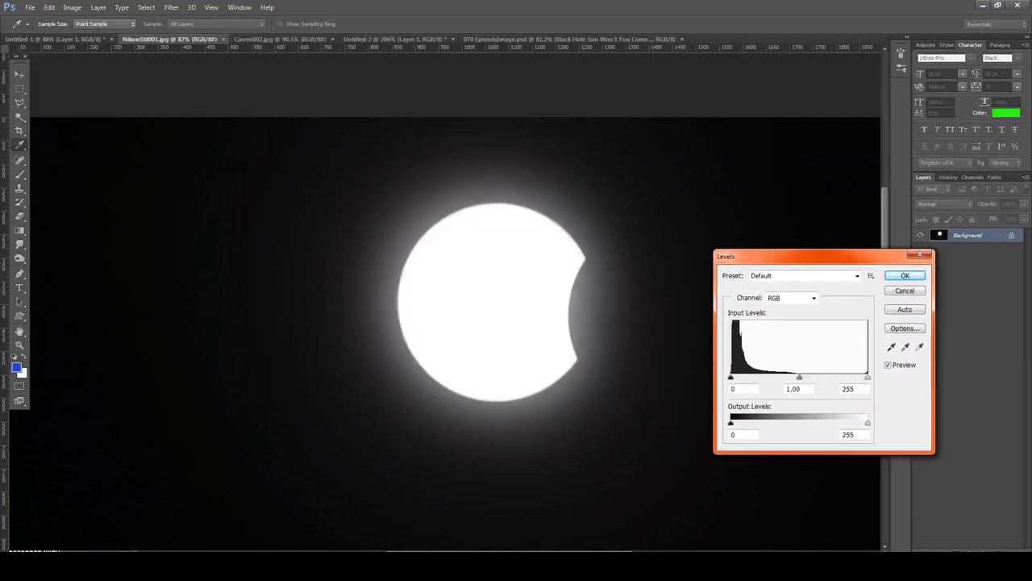
{"action": "mouse_move", "coordinate": [867, 377]}
{"action": "left_mouse_down"}
{"action": "mouse_move", "coordinate": [732, 376]}
{"action": "mouse_move", "coordinate": [867, 377]}
{"action": "left_mouse_up"}
{"action": "left_click_drag", "start_coordinate": [730, 377], "coordinate": [867, 377]}
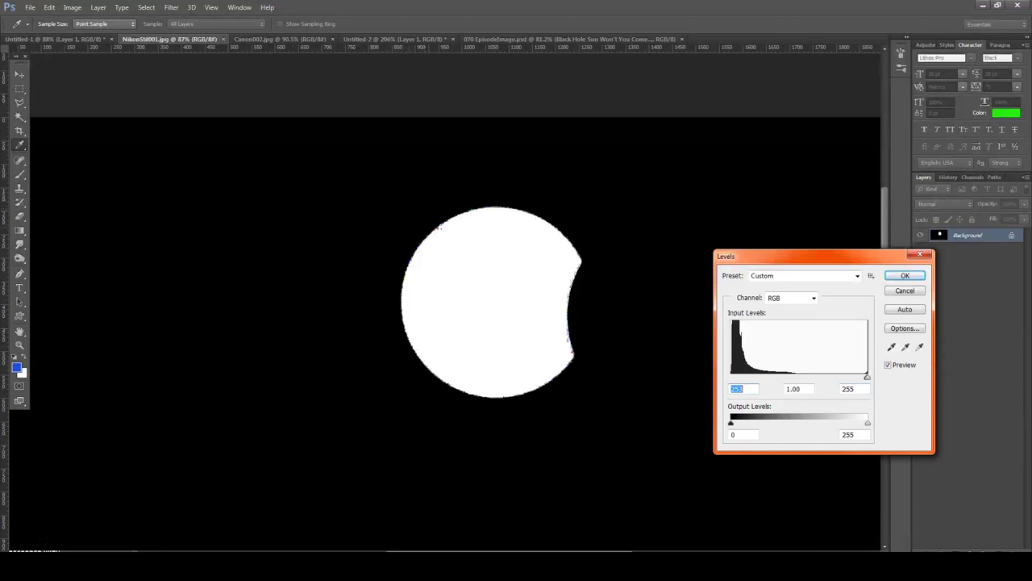
{"action": "key", "text": "Escape"}
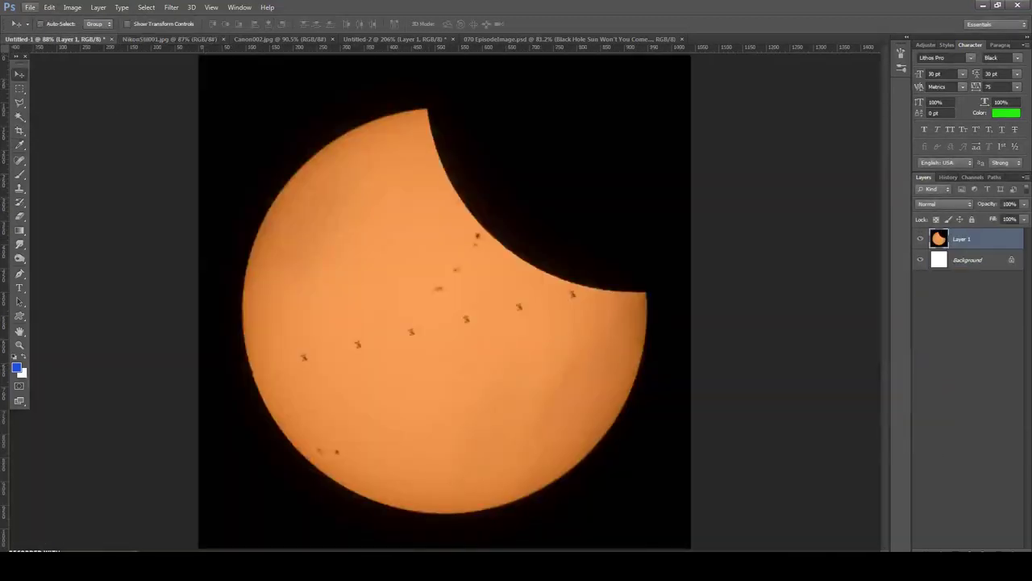
{"action": "left_click", "coordinate": [72, 7]}
{"action": "mouse_move", "coordinate": [121, 34]}
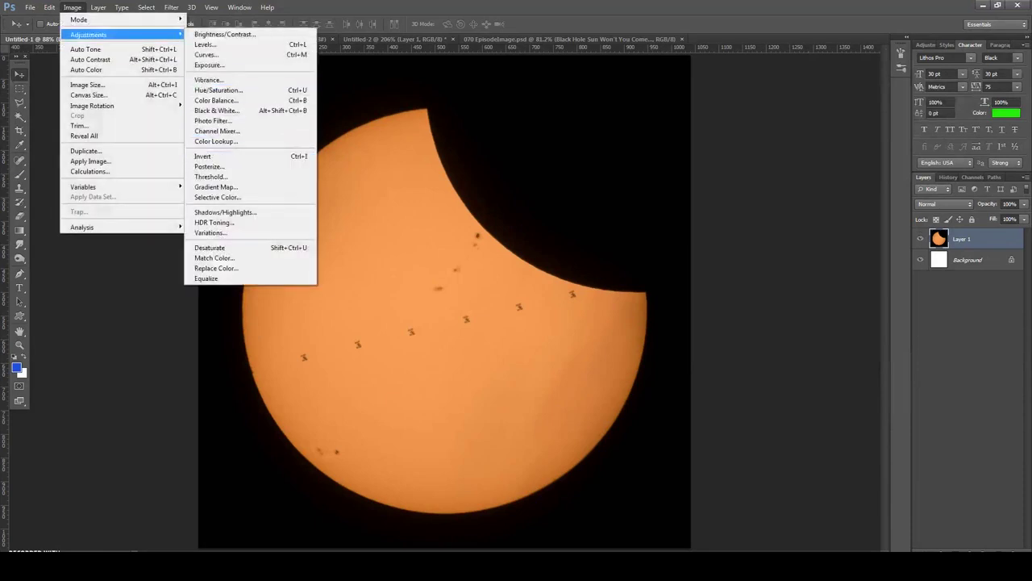
{"action": "left_click", "coordinate": [205, 45]}
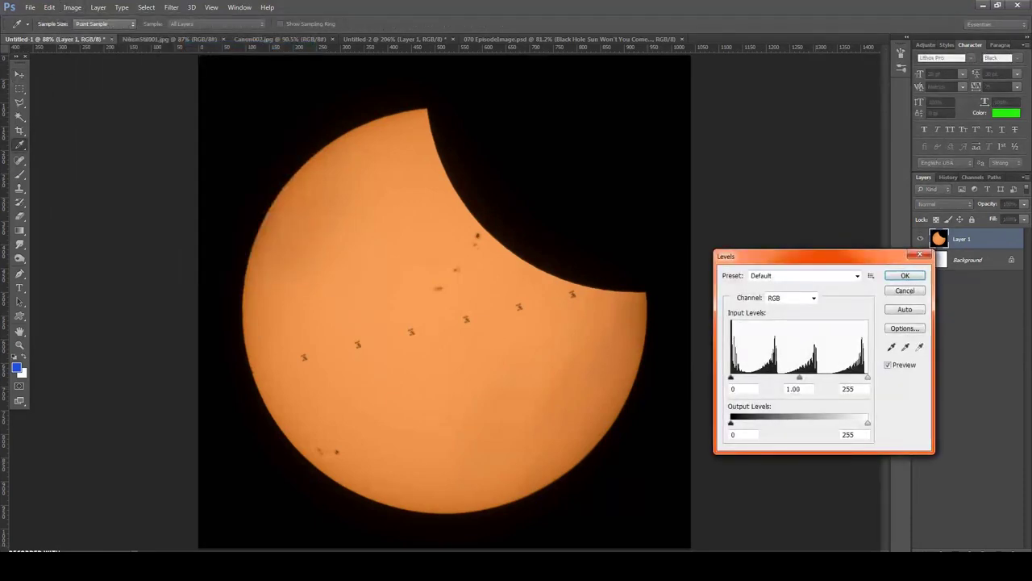
{"action": "left_click_drag", "start_coordinate": [868, 377], "coordinate": [732, 377]}
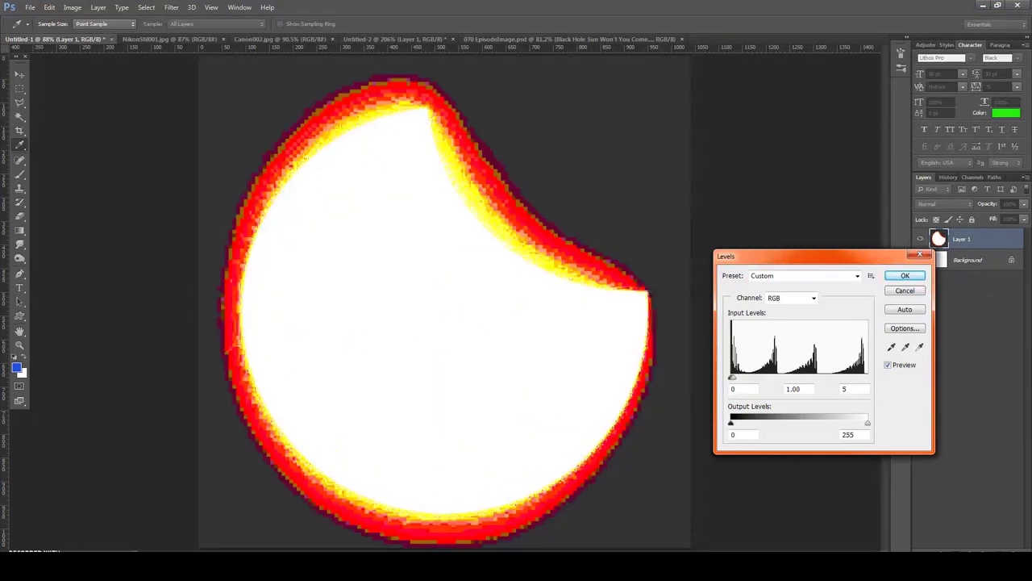
{"action": "type", "text": "255"}
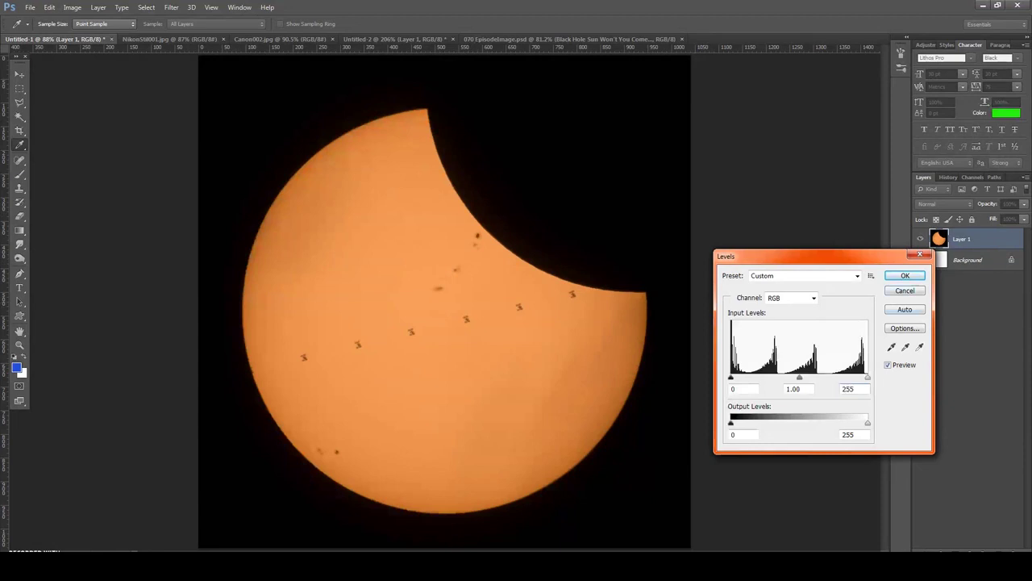
{"action": "key", "text": "Return"}
{"action": "scroll", "coordinate": [507, 264], "scroll_direction": "up", "scroll_amount": 5}
{"action": "scroll", "coordinate": [485, 261], "scroll_direction": "up", "scroll_amount": 1}
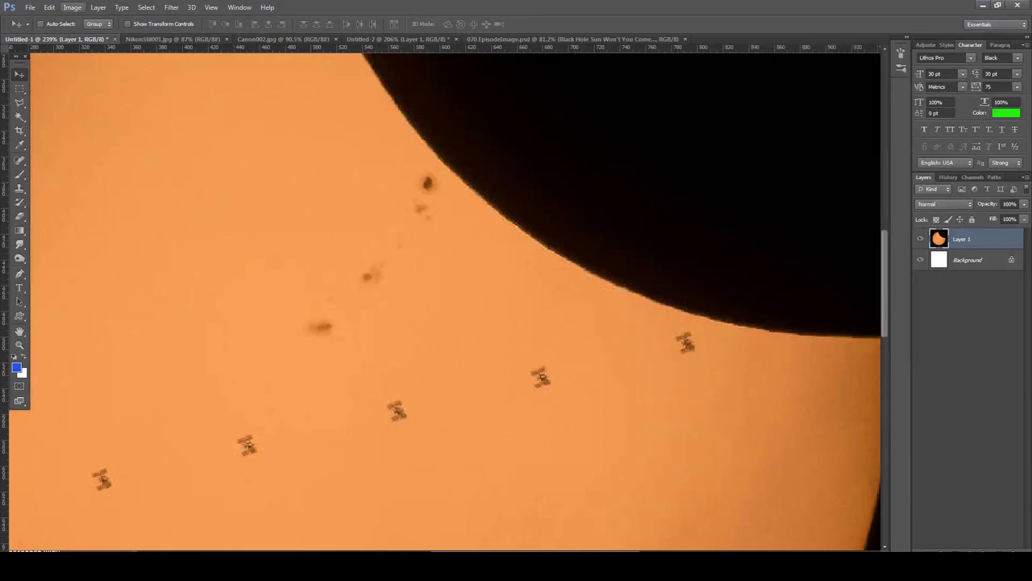
Step: Push the sun-transit photo's Levels black input to 172, then discard the change
{"action": "left_click", "coordinate": [72, 7]}
{"action": "key", "text": "ctrl+l"}
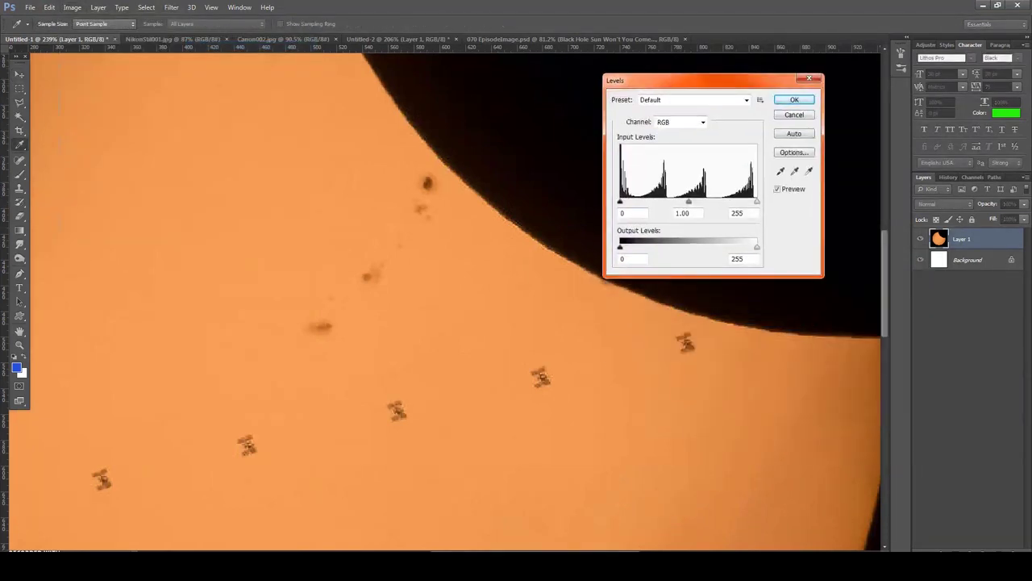
{"action": "left_click_drag", "start_coordinate": [620, 201], "coordinate": [743, 201]}
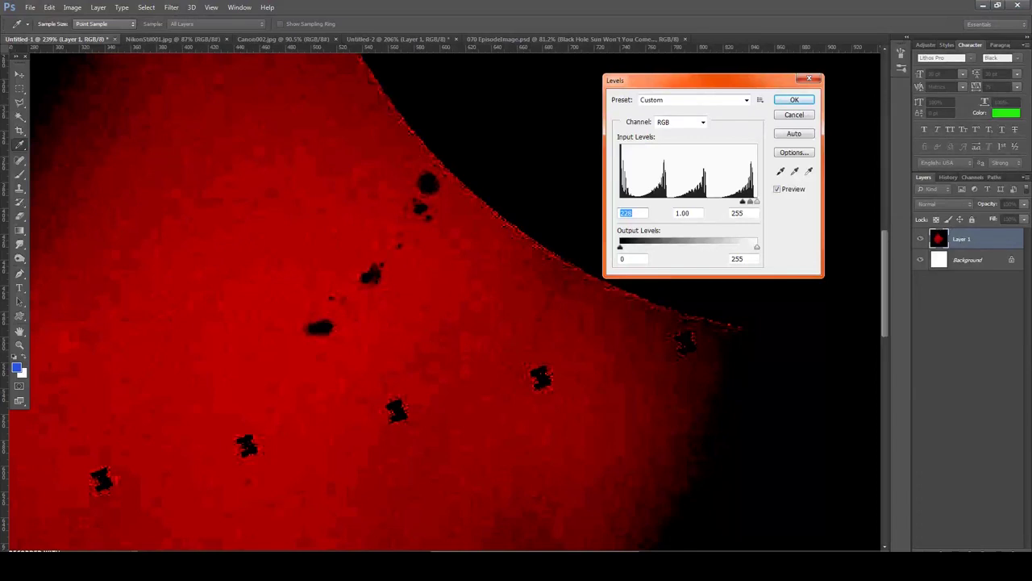
{"action": "key", "text": "Escape"}
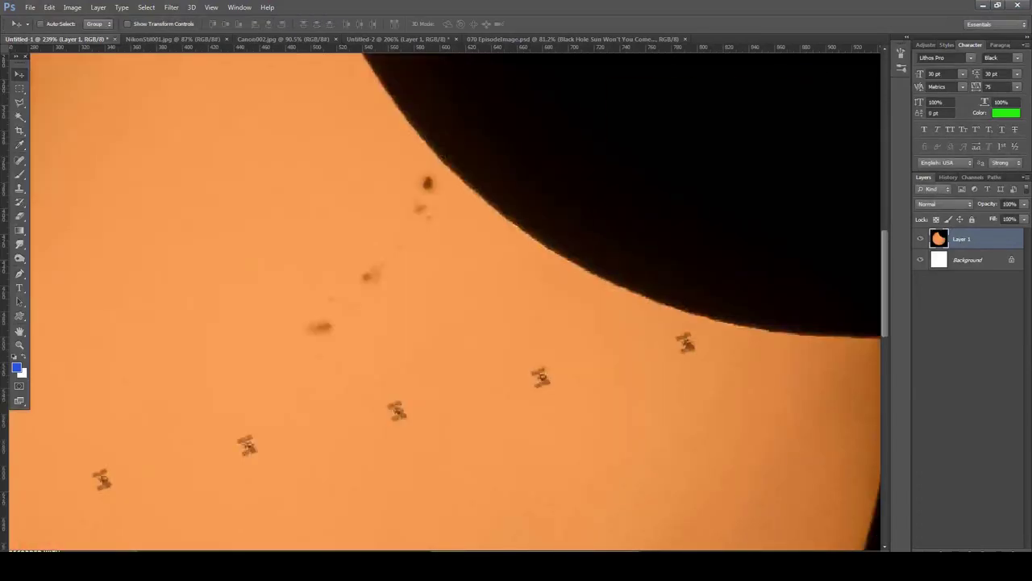
Step: Open Levels on the space-station Earth image and move the dialog aside
{"action": "left_click", "coordinate": [399, 39]}
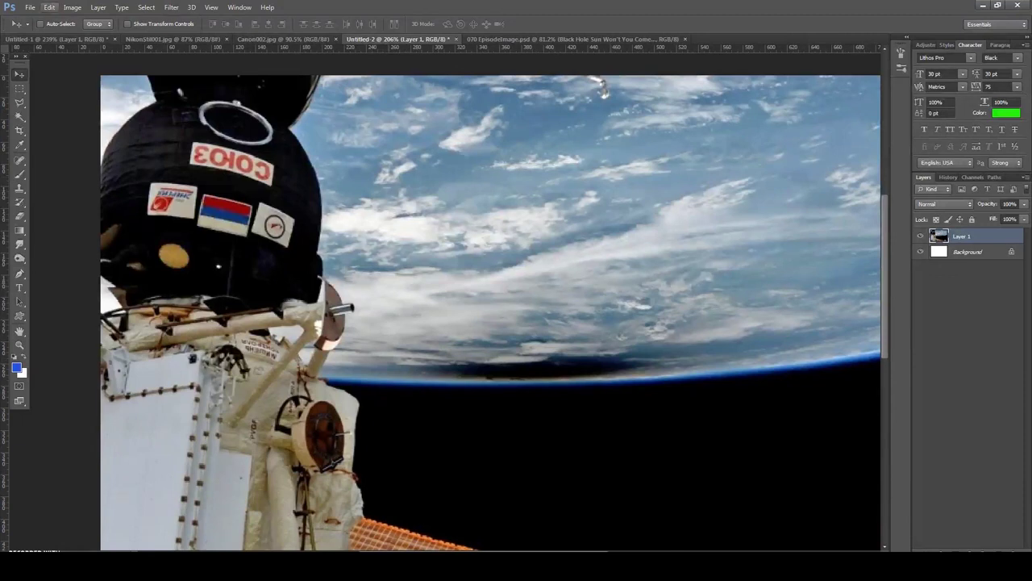
{"action": "left_click", "coordinate": [72, 7]}
{"action": "mouse_move", "coordinate": [121, 34]}
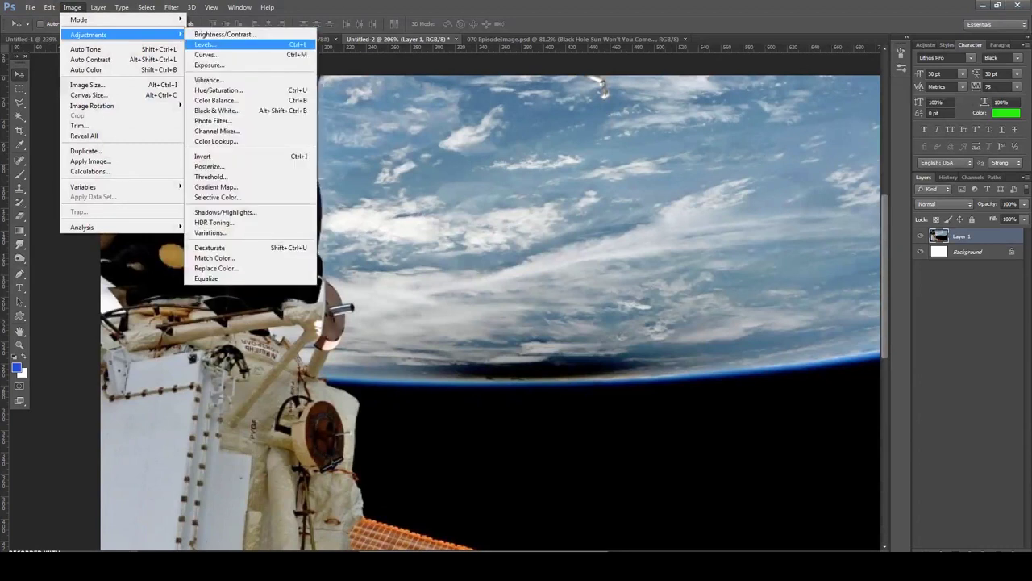
{"action": "left_click", "coordinate": [205, 44]}
{"action": "left_click_drag", "start_coordinate": [686, 80], "coordinate": [746, 106]}
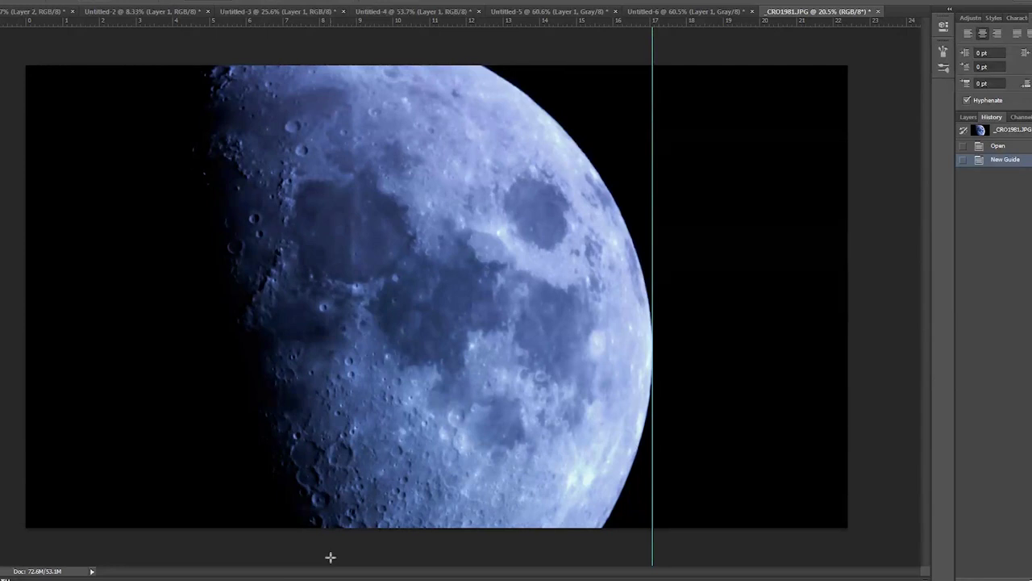
Step: Invert the moon photo's colours into a pale sepia negative
{"action": "left_click", "coordinate": [37, 0]}
{"action": "mouse_move", "coordinate": [48, 6]}
{"action": "left_click", "coordinate": [185, 142]}
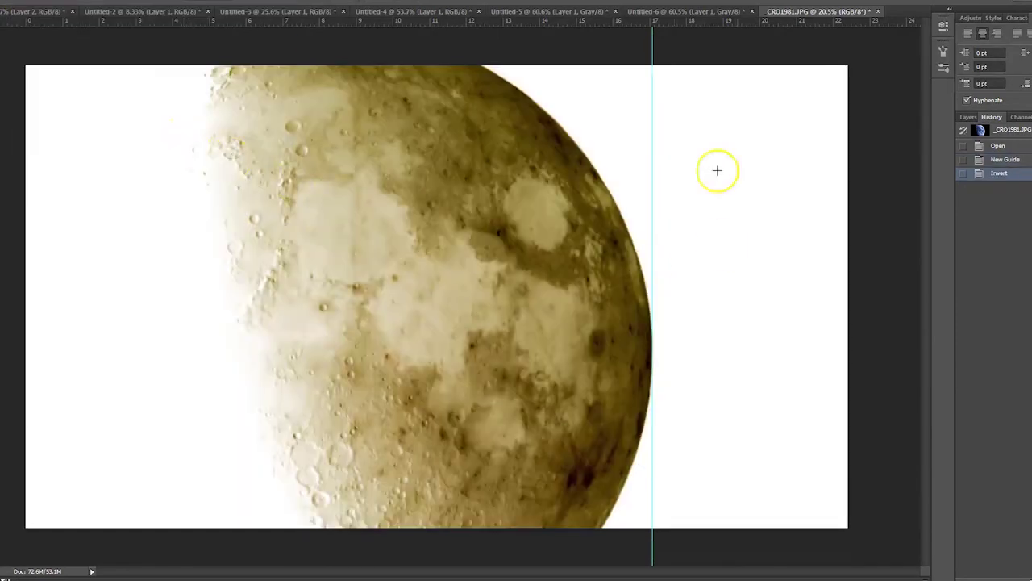
Step: Bring up Levels for the inverted moon
{"action": "left_click", "coordinate": [27, 1]}
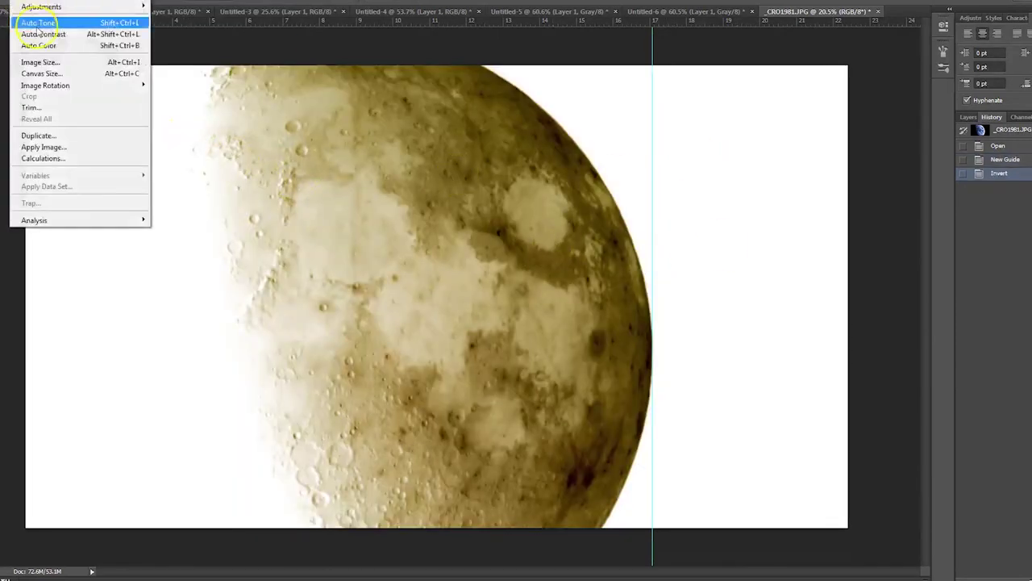
{"action": "mouse_move", "coordinate": [48, 6]}
{"action": "left_click", "coordinate": [171, 17]}
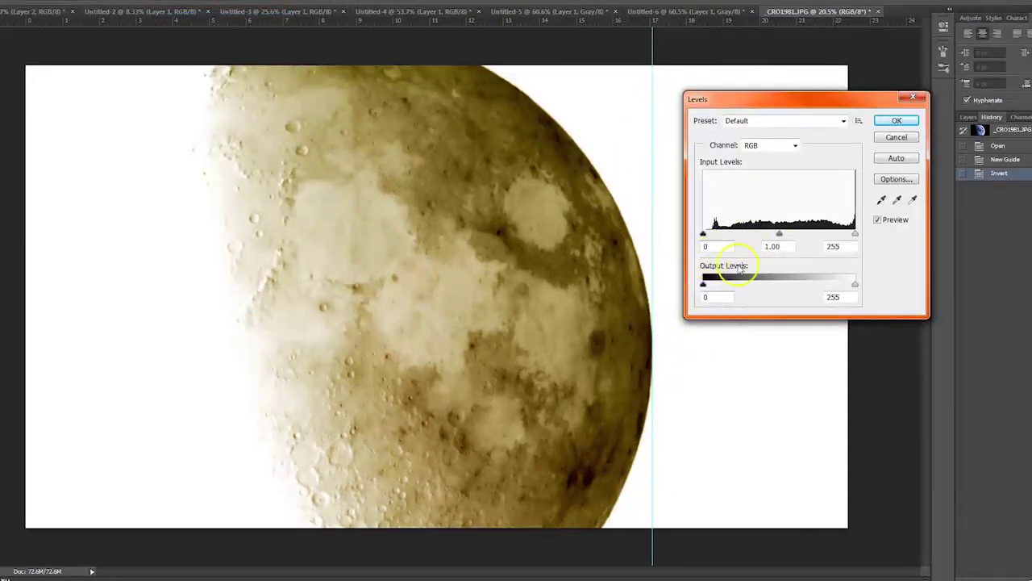
Step: Push the inverted moon's Levels black input to 253, then ease it to 234 and 119
{"action": "left_click_drag", "start_coordinate": [704, 235], "coordinate": [948, 233]}
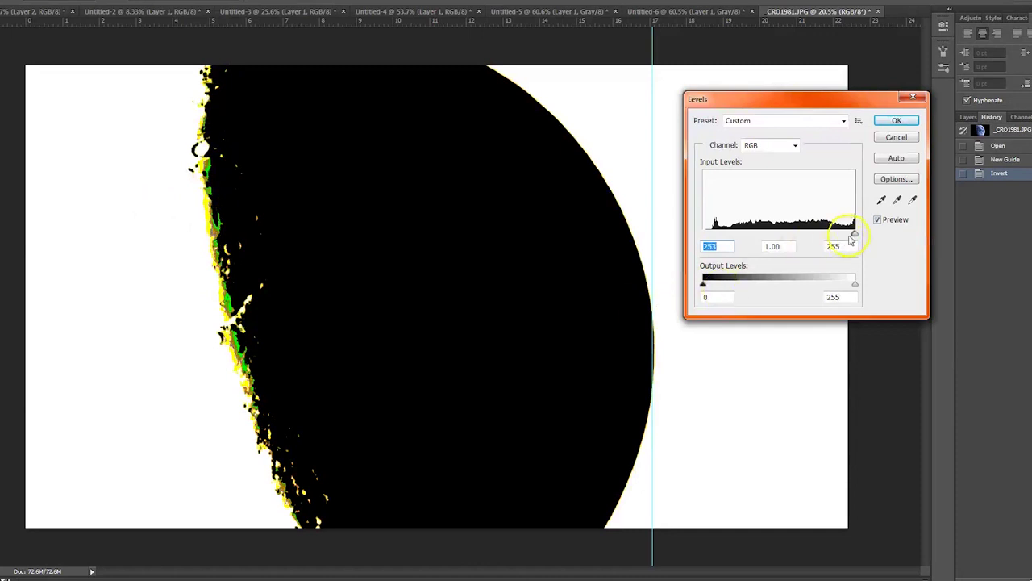
{"action": "left_click_drag", "start_coordinate": [852, 234], "coordinate": [738, 235]}
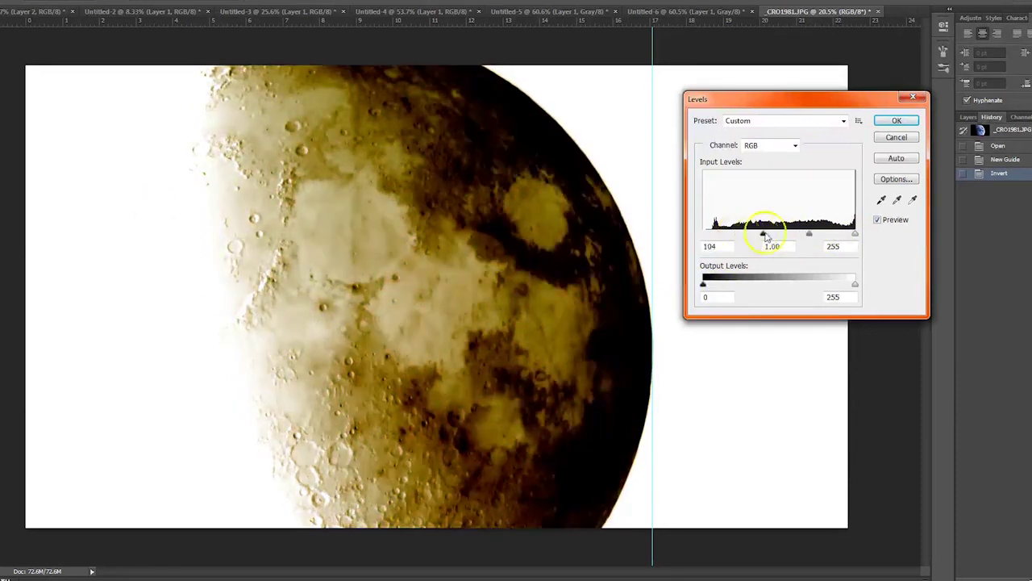
{"action": "left_click_drag", "start_coordinate": [767, 235], "coordinate": [857, 239]}
Step: Apply the moon's Levels, then compare Pluto's Paste, Invert and Levels history states, ending on Paste
{"action": "left_click", "coordinate": [897, 124]}
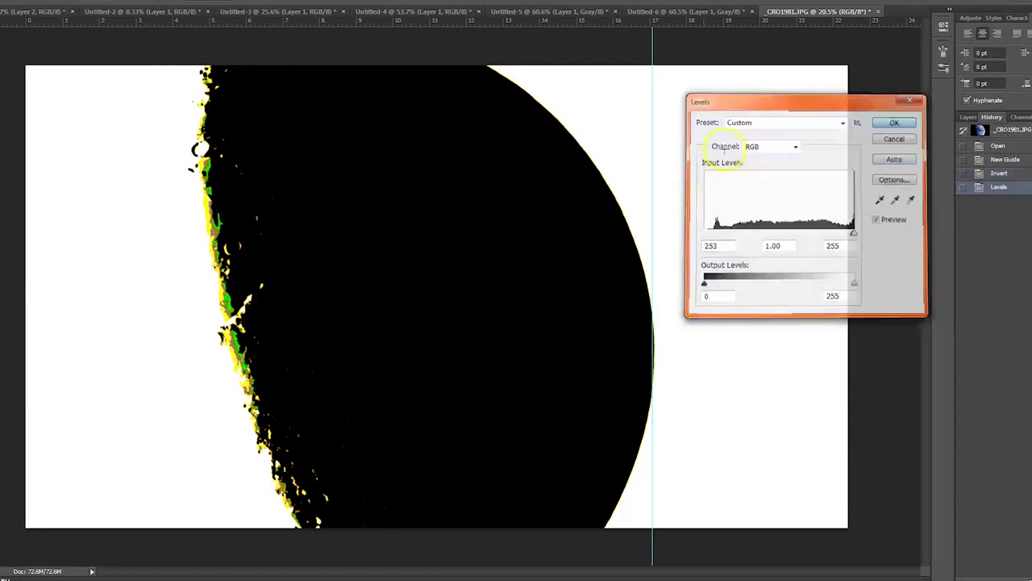
{"action": "left_click", "coordinate": [143, 13]}
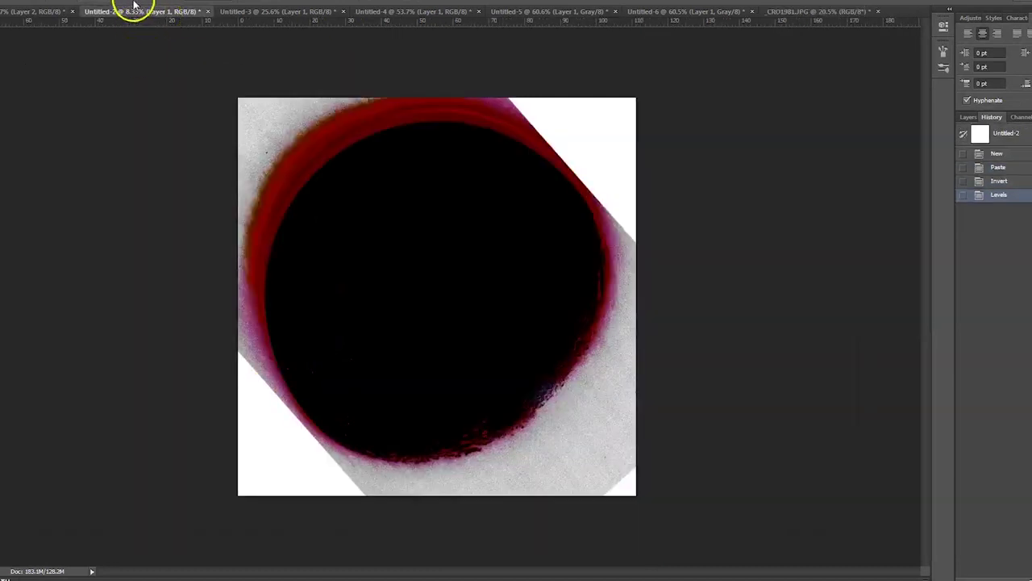
{"action": "left_click", "coordinate": [1005, 166]}
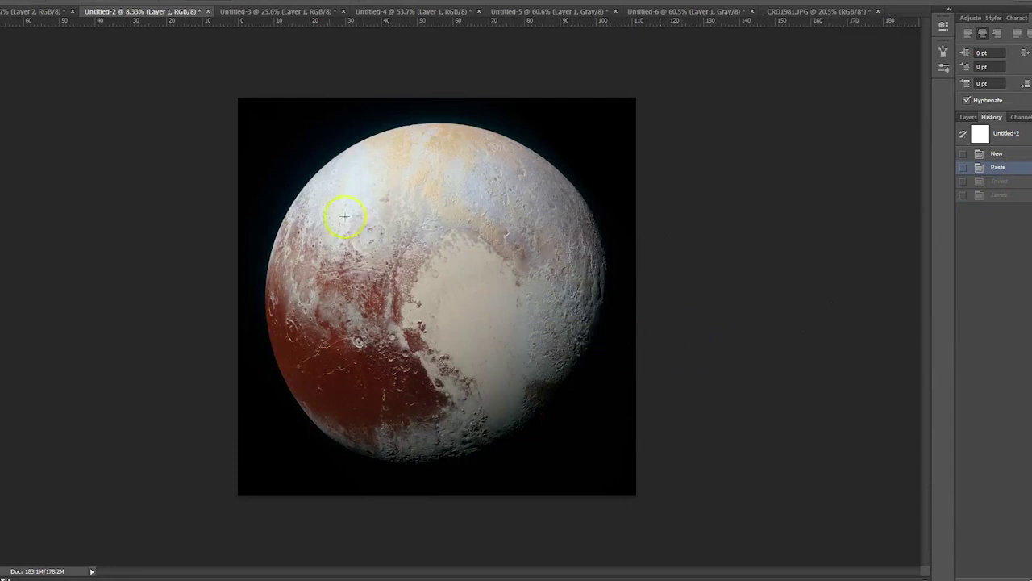
{"action": "left_click", "coordinate": [1005, 181]}
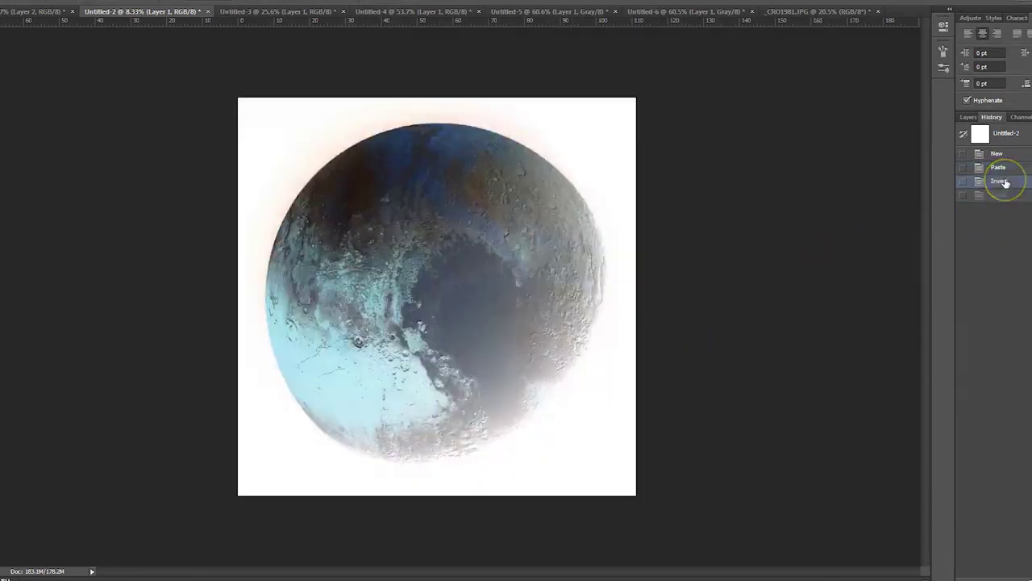
{"action": "left_click", "coordinate": [1000, 195]}
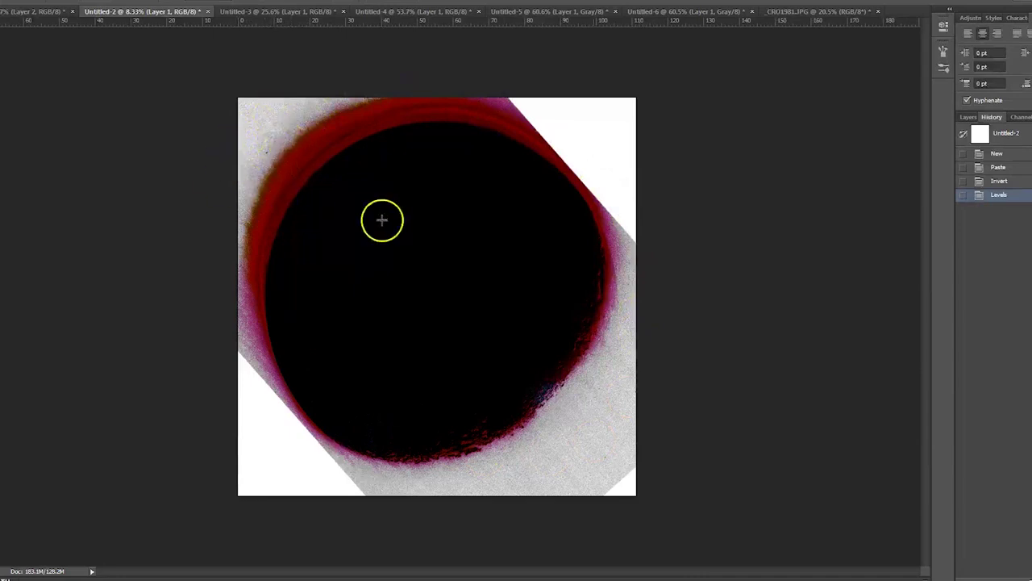
{"action": "left_click", "coordinate": [999, 167]}
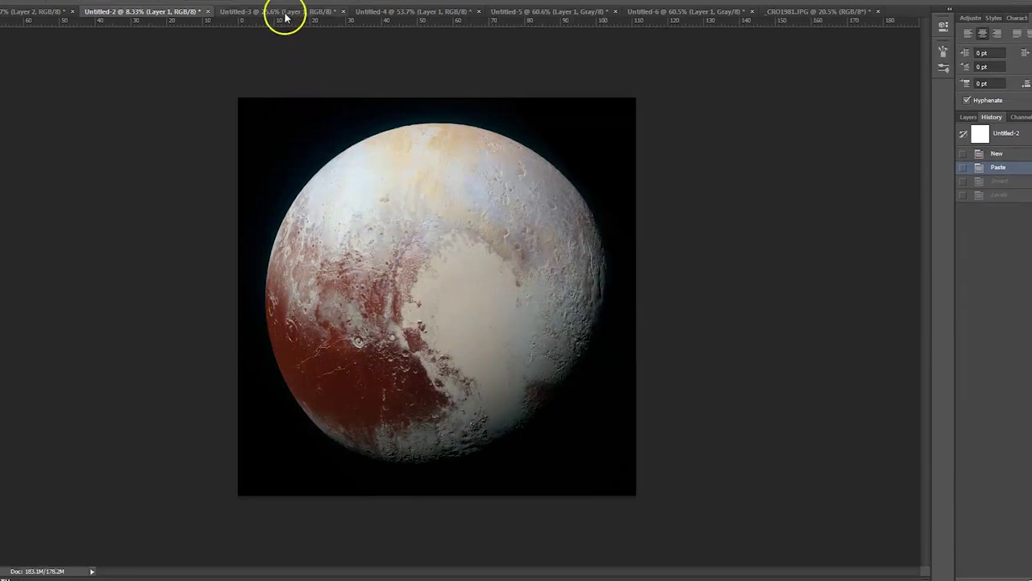
Step: Revert the _CRO1981.JPG moon photo to its Open history state
{"action": "left_click", "coordinate": [30, 13]}
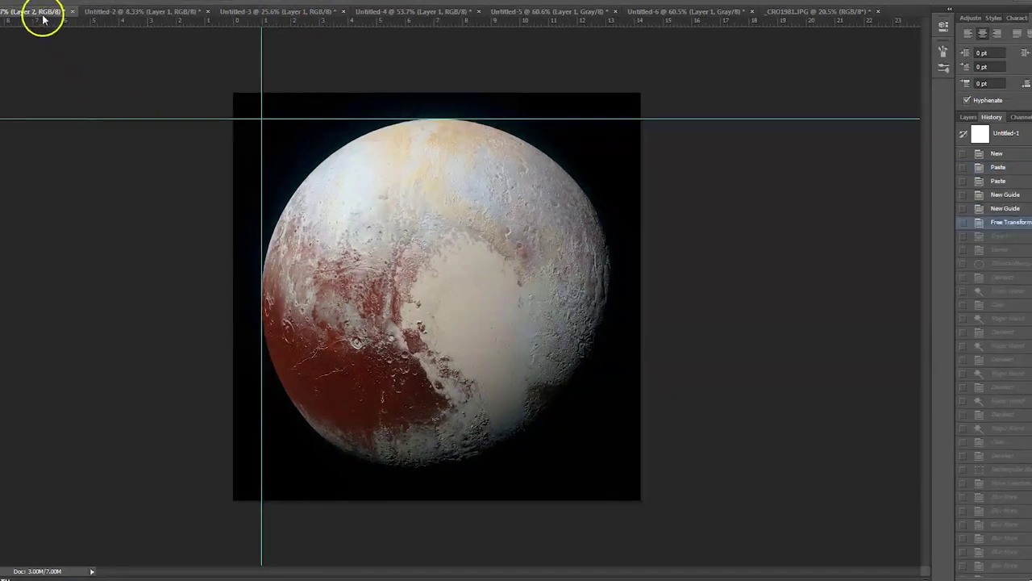
{"action": "left_click", "coordinate": [141, 13]}
{"action": "left_click", "coordinate": [24, 12]}
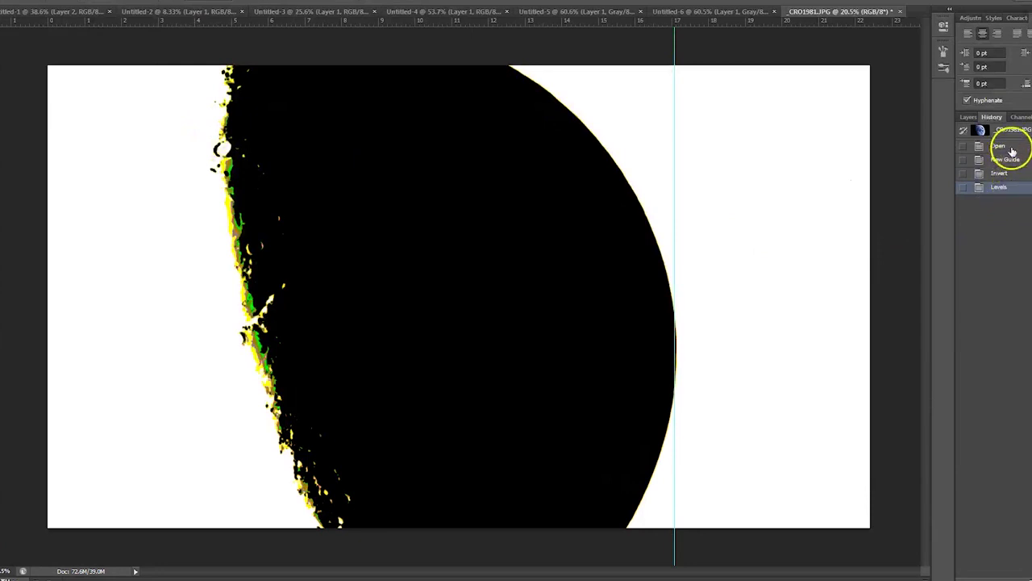
{"action": "left_click", "coordinate": [1010, 148]}
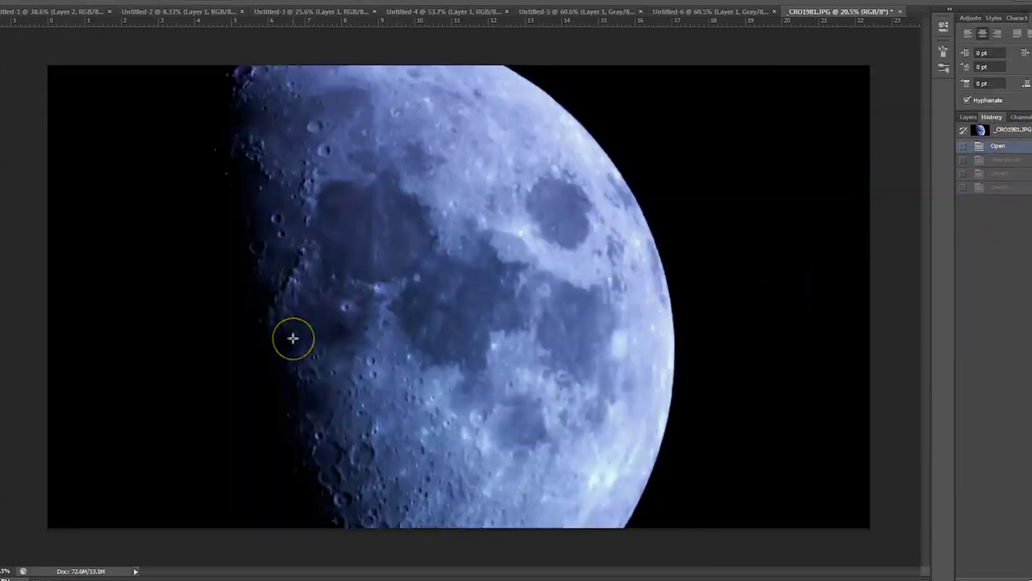
Step: Zoom in and pan across the moon's cratered terminator region
{"action": "scroll", "coordinate": [293, 337], "scroll_direction": "up", "scroll_amount": 5}
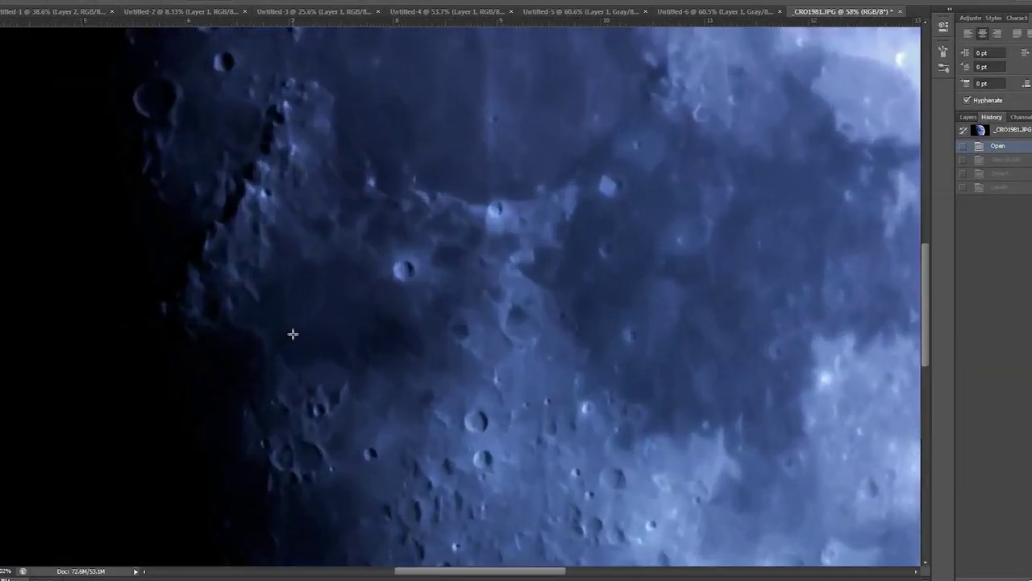
{"action": "scroll", "coordinate": [293, 333], "scroll_direction": "up", "scroll_amount": 2}
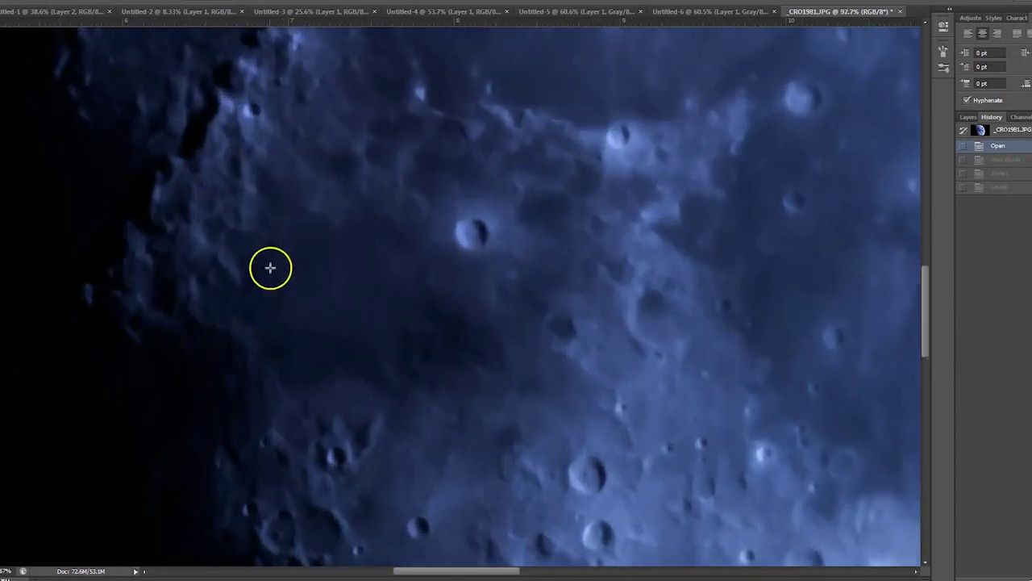
{"action": "left_click_drag", "start_coordinate": [253, 233], "coordinate": [355, 353]}
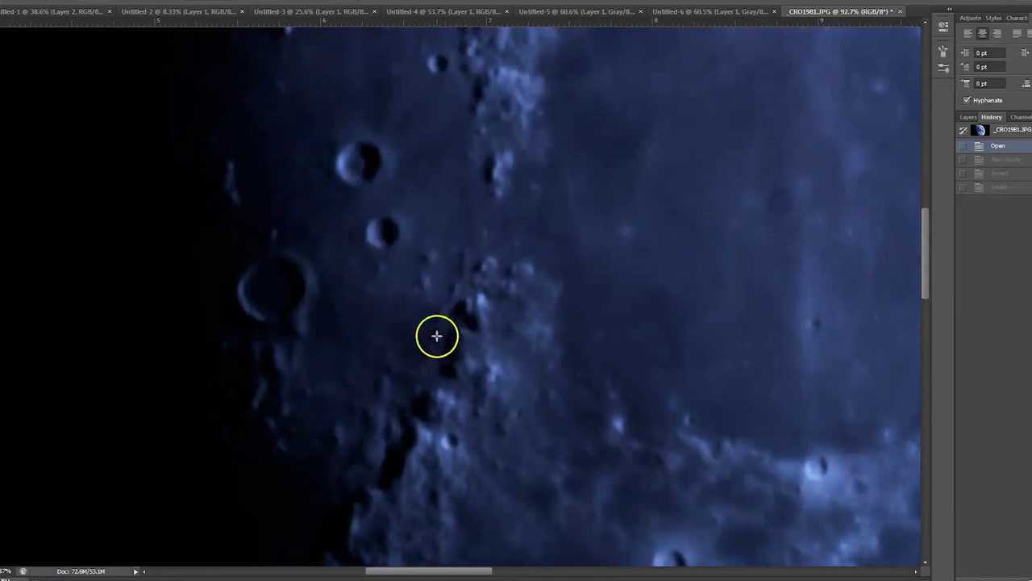
{"action": "left_click_drag", "start_coordinate": [436, 335], "coordinate": [476, 342]}
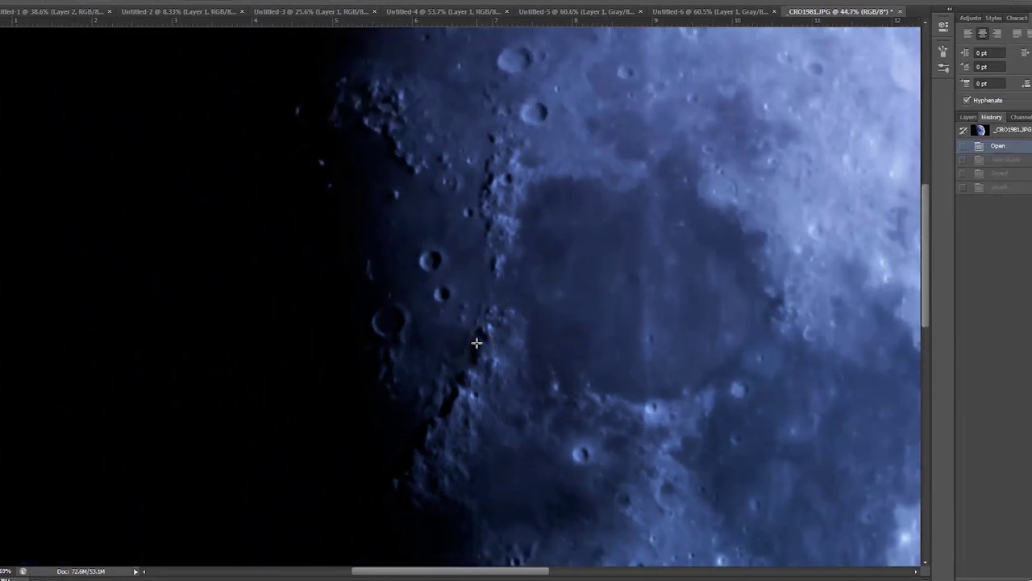
Step: Step the asteroid's history forward through Brightness/Contrast, Invert and Levels, then zoom in
{"action": "left_click", "coordinate": [459, 14]}
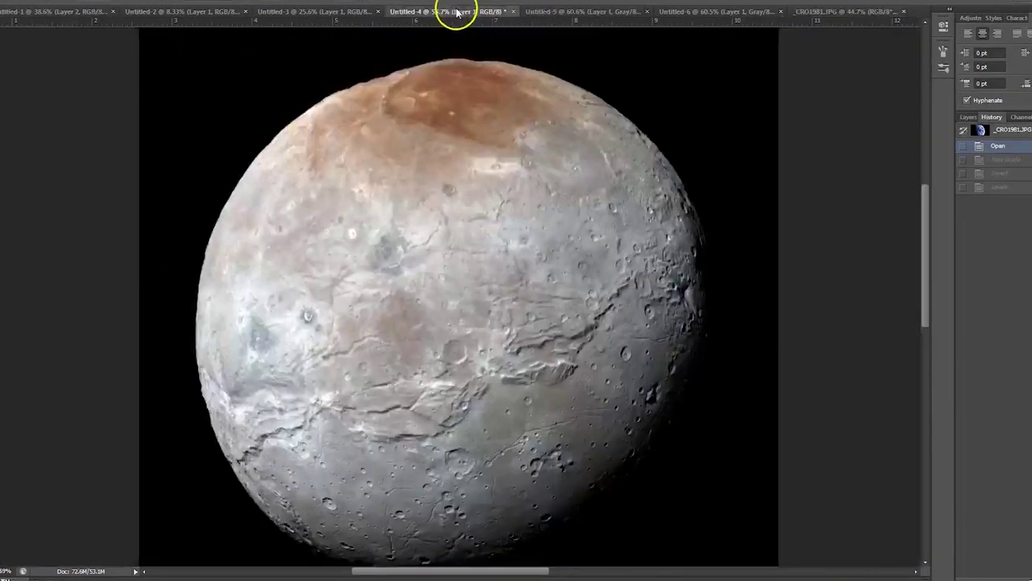
{"action": "left_click", "coordinate": [564, 12]}
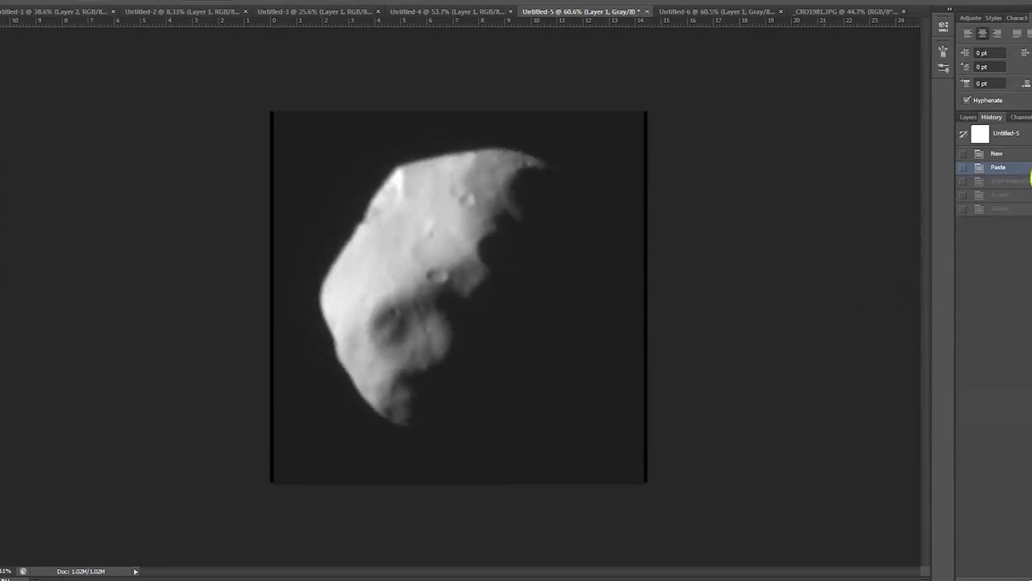
{"action": "left_click", "coordinate": [1020, 182]}
{"action": "left_click", "coordinate": [1016, 196]}
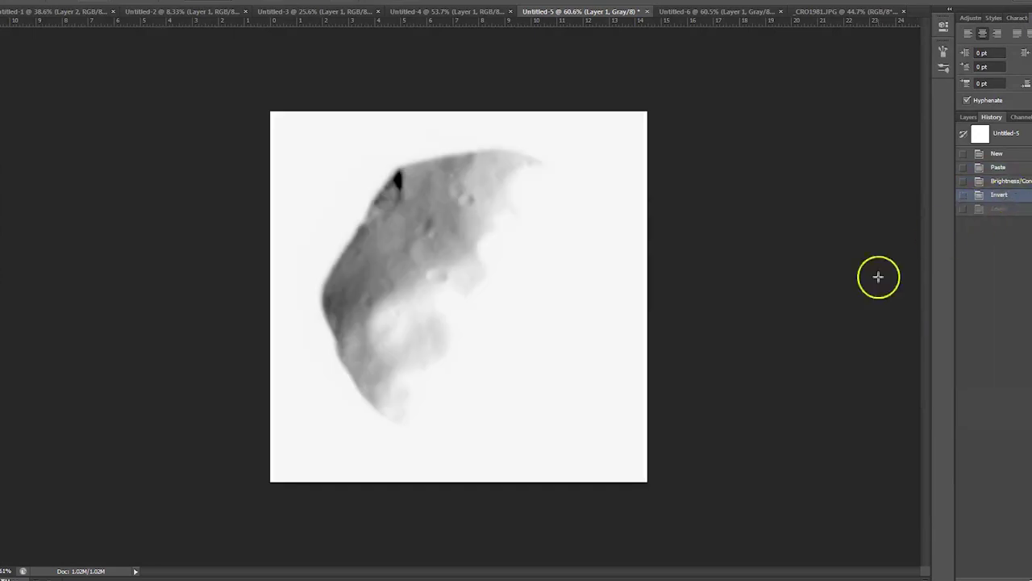
{"action": "left_click", "coordinate": [1000, 211]}
{"action": "scroll", "coordinate": [332, 204], "scroll_direction": "up", "scroll_amount": 3}
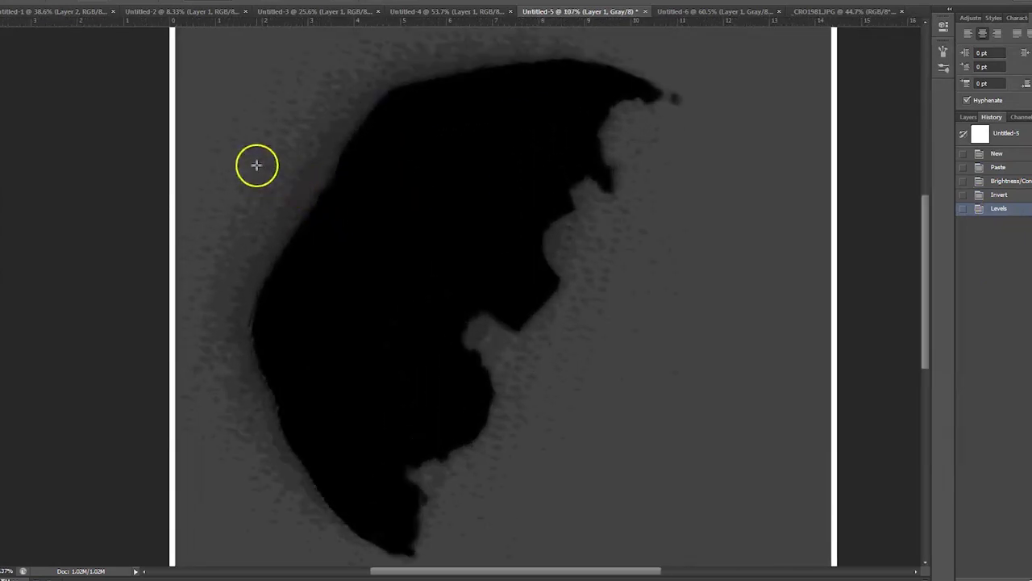
Step: Show the Pluto close-up at its Levels history state and zoom into its speckled edges
{"action": "left_click", "coordinate": [290, 11]}
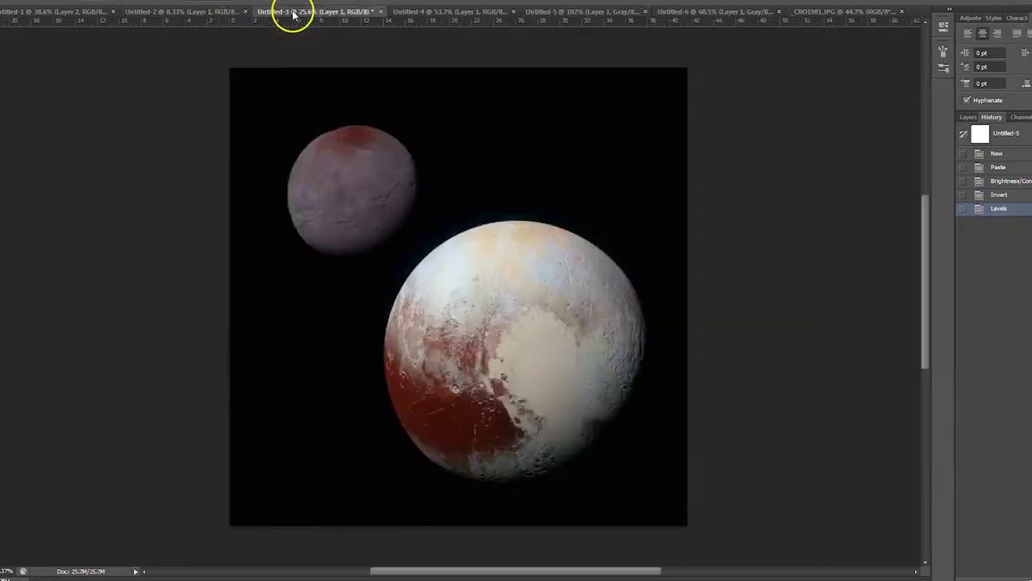
{"action": "left_click", "coordinate": [729, 11]}
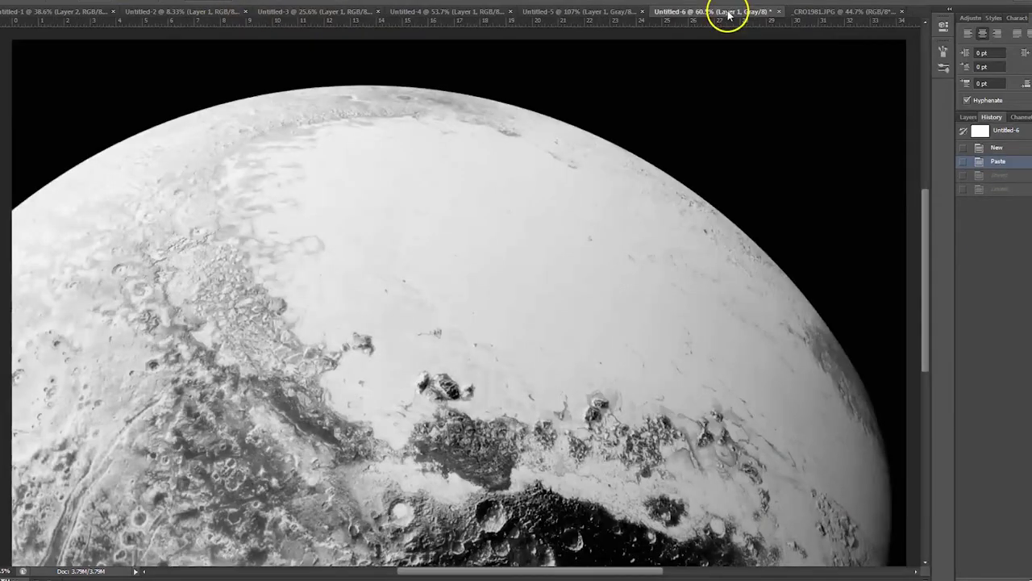
{"action": "left_click", "coordinate": [1010, 194]}
{"action": "scroll", "coordinate": [613, 129], "scroll_direction": "up", "scroll_amount": 5}
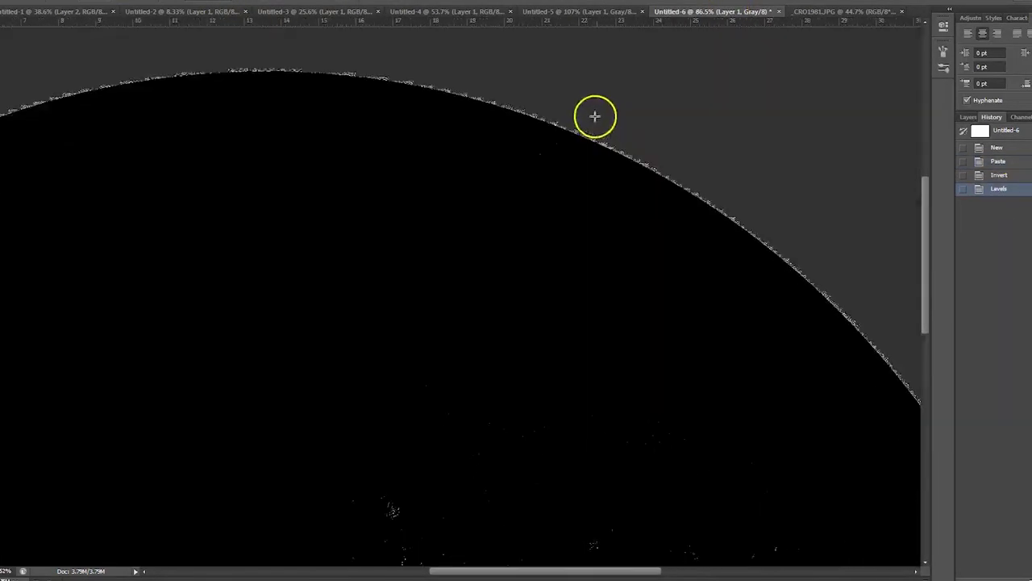
{"action": "scroll", "coordinate": [533, 133], "scroll_direction": "up", "scroll_amount": 1}
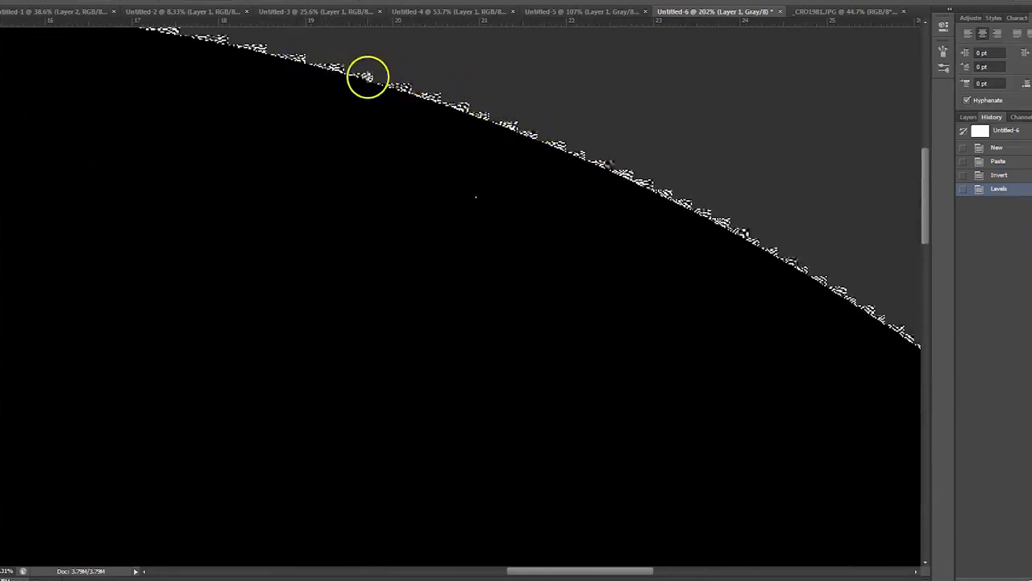
Step: Revert the asteroid to its Paste history state after rechecking its Levels result
{"action": "left_click", "coordinate": [424, 13]}
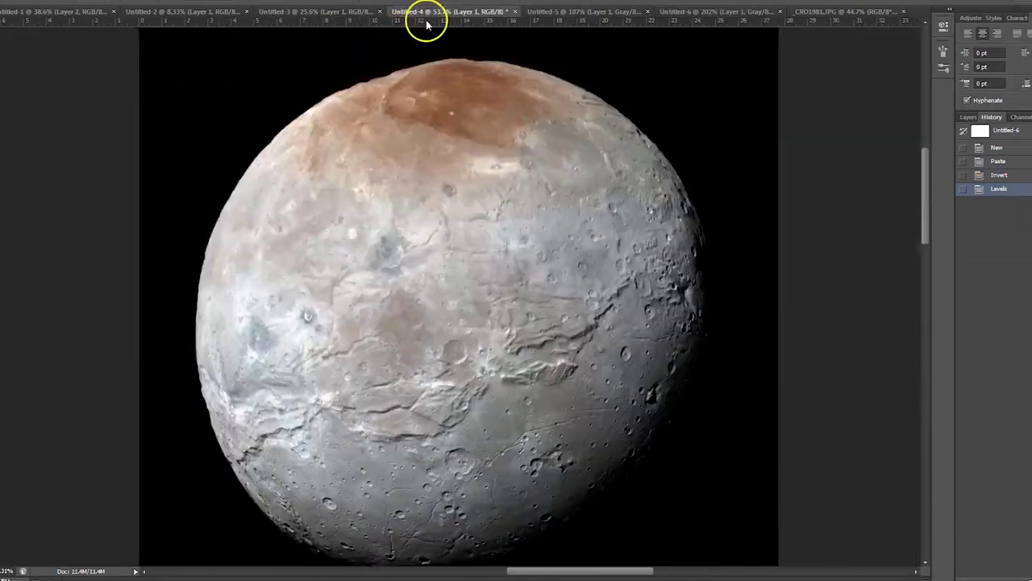
{"action": "left_click", "coordinate": [579, 13]}
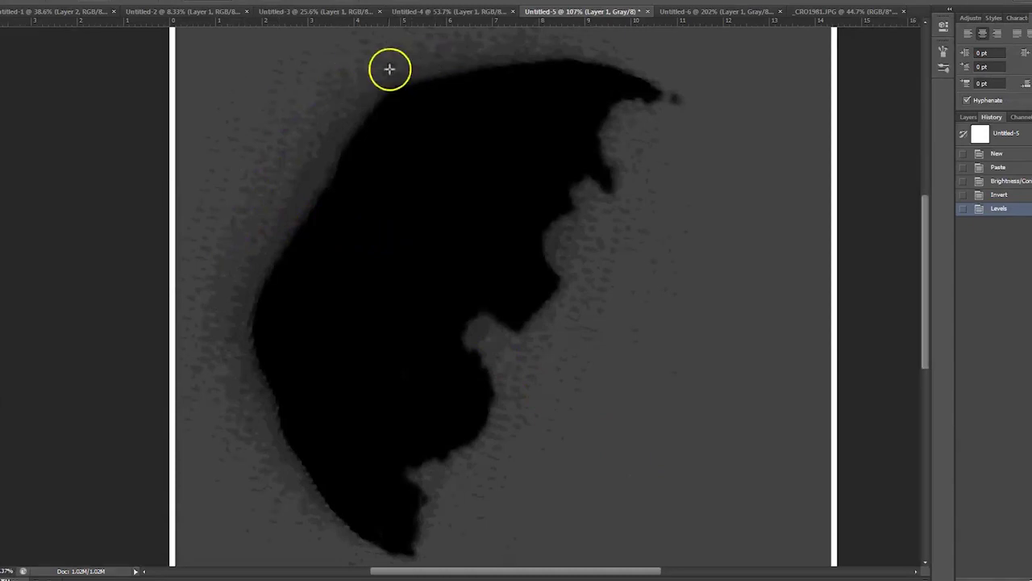
{"action": "left_click", "coordinate": [1017, 168]}
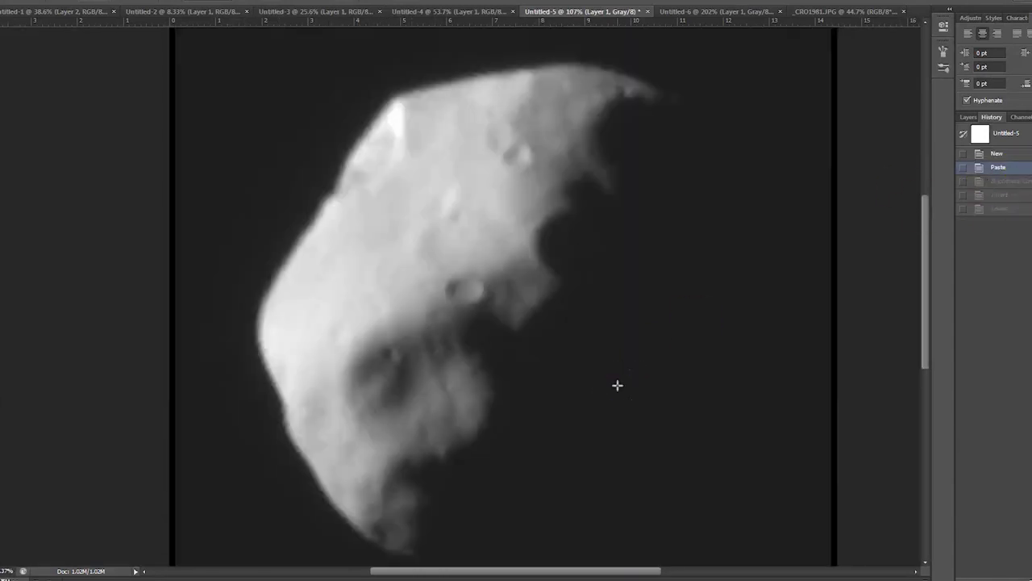
{"action": "left_click", "coordinate": [1000, 209]}
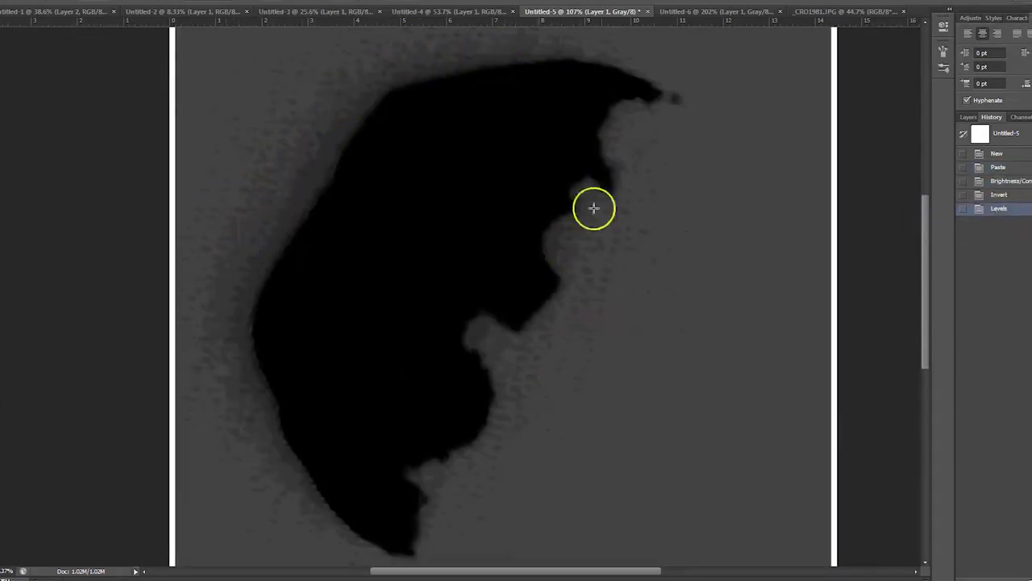
{"action": "left_click", "coordinate": [1006, 169]}
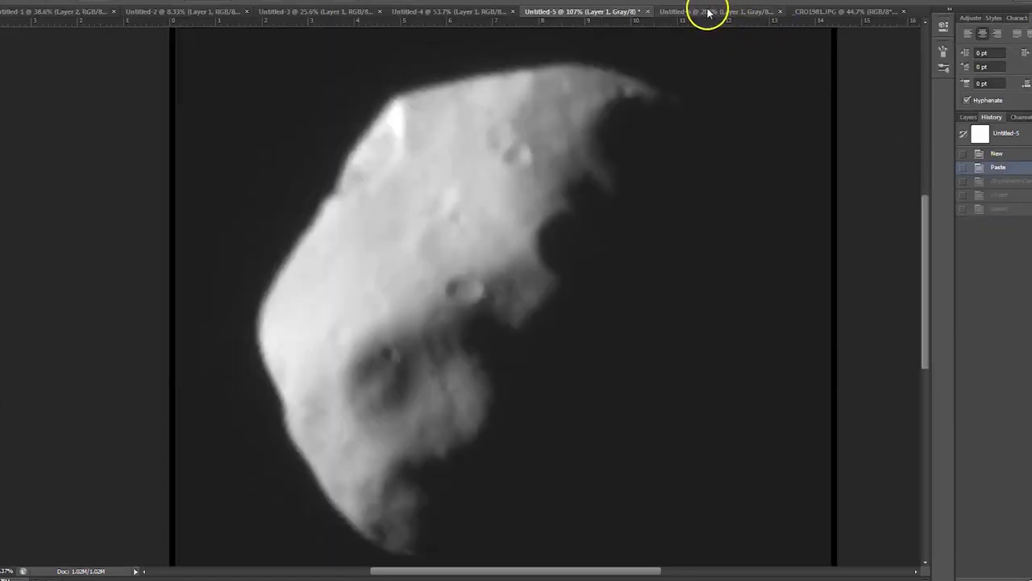
{"action": "left_click", "coordinate": [708, 13]}
{"action": "left_click", "coordinate": [568, 14]}
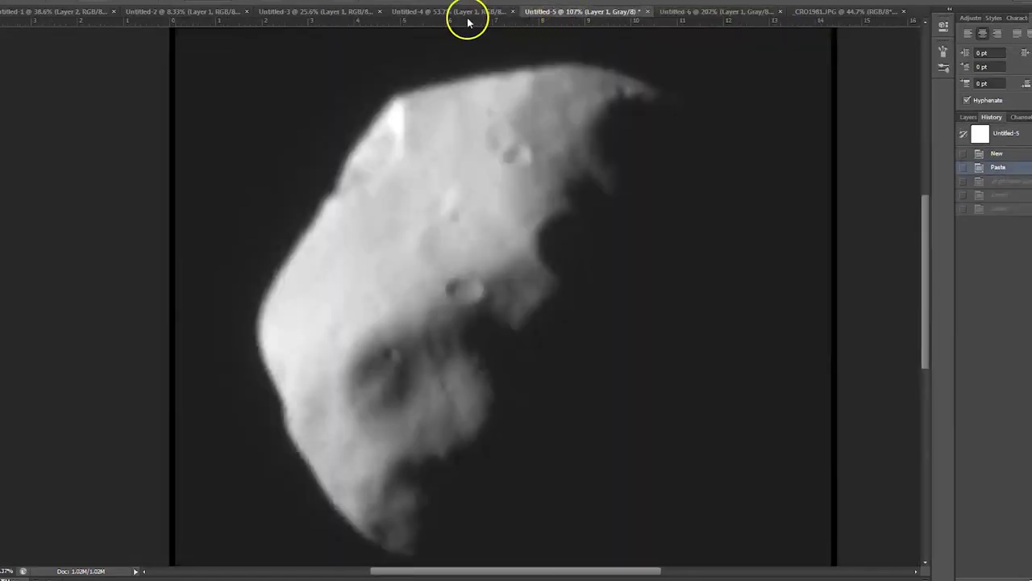
Step: Step the Untitled-2 document forward to its inverted version
{"action": "left_click", "coordinate": [842, 12]}
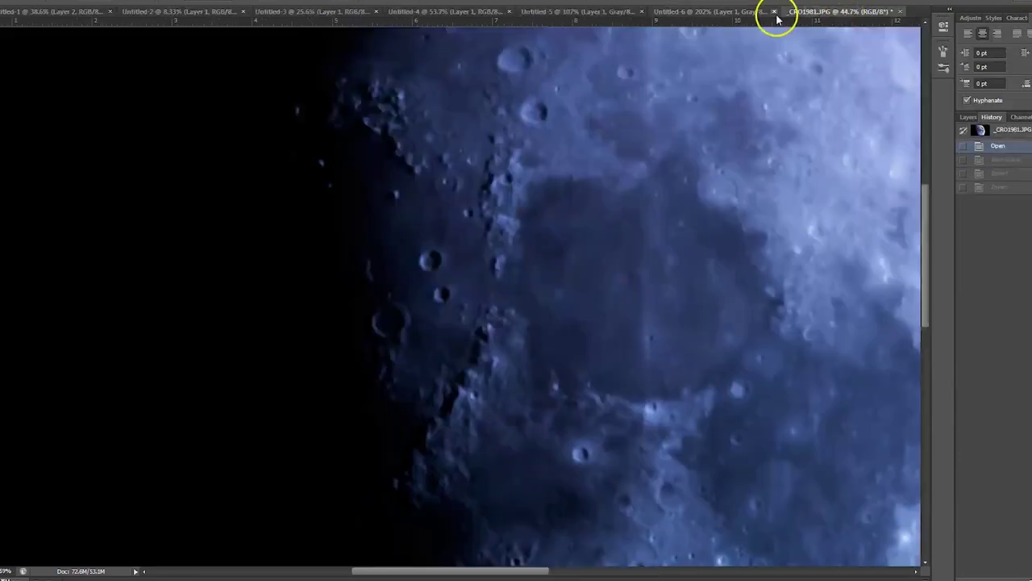
{"action": "left_click", "coordinate": [196, 13]}
{"action": "left_click", "coordinate": [1029, 180]}
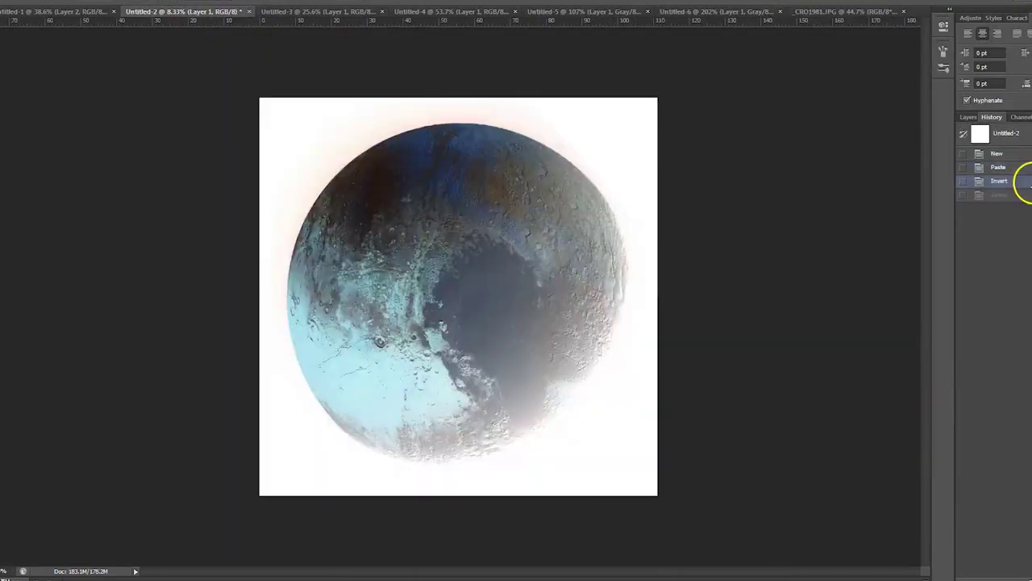
Step: Show the guided Pluto document Untitled-1 at its Levels history step, zoomed in
{"action": "left_click", "coordinate": [71, 12]}
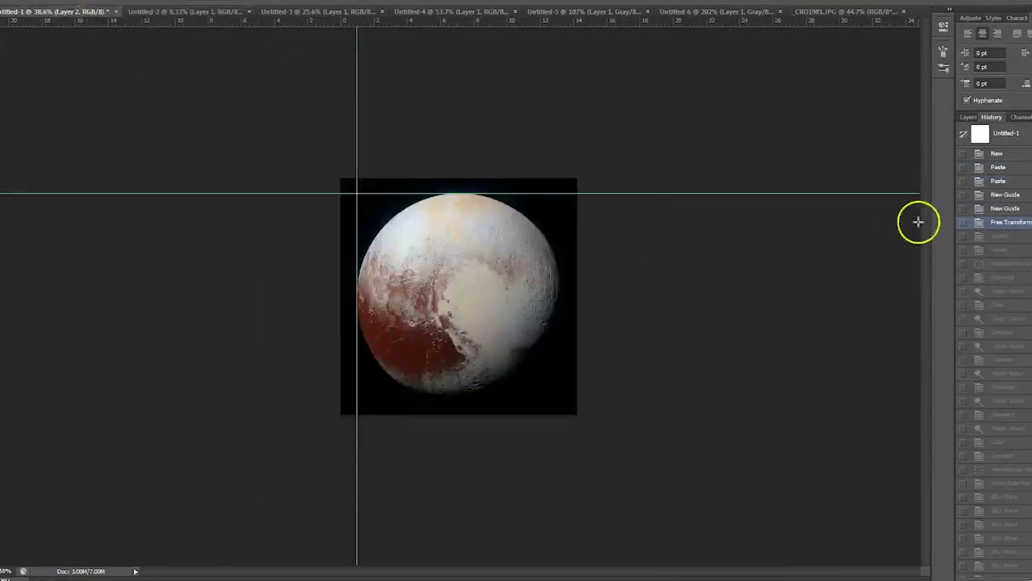
{"action": "left_click", "coordinate": [1005, 252]}
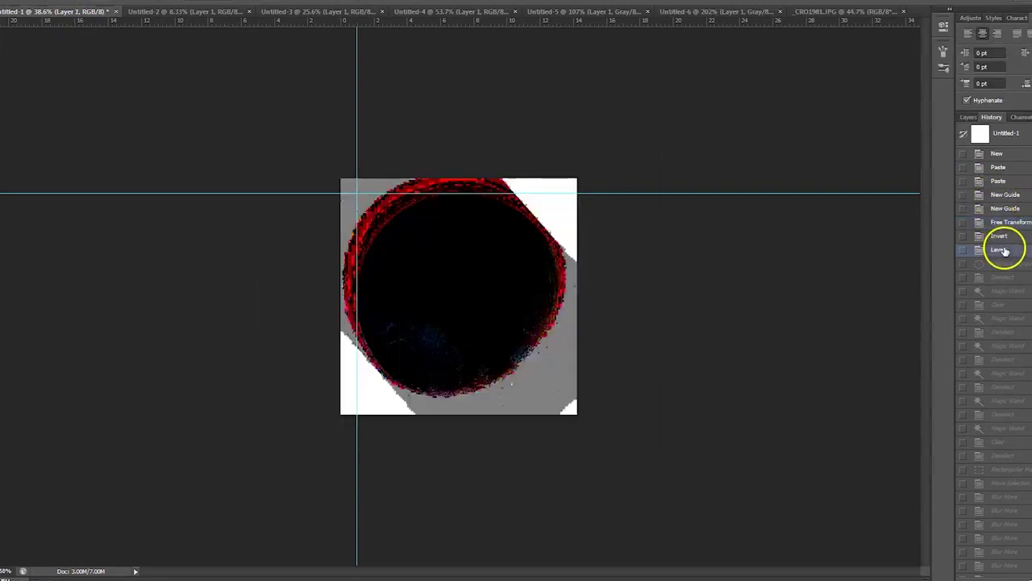
{"action": "key", "text": "ctrl+0"}
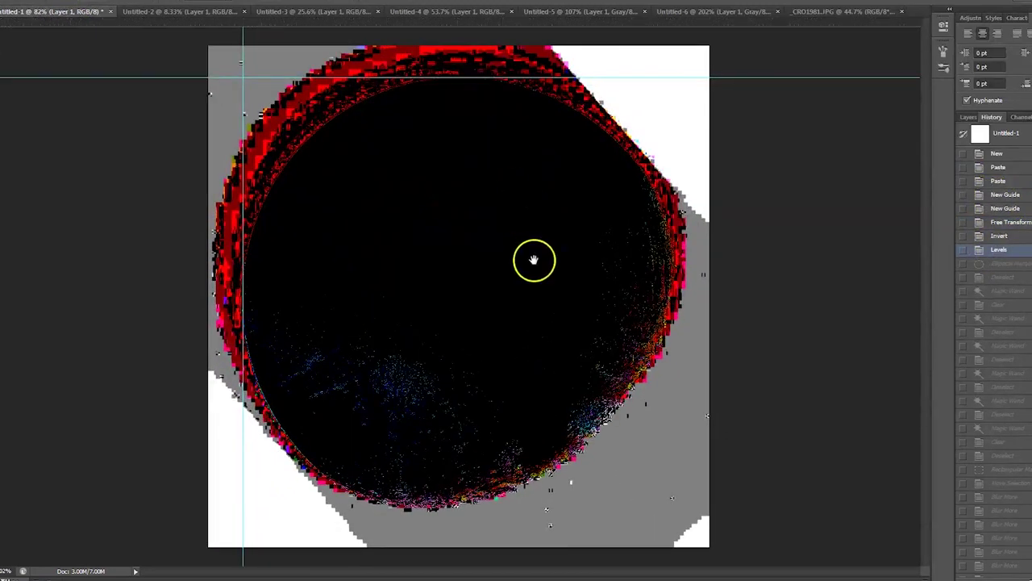
{"action": "scroll", "coordinate": [532, 255], "scroll_direction": "up", "scroll_amount": 2}
Step: Magic-wand the outer band of Pluto's red rim and clear it to white
{"action": "scroll", "coordinate": [569, 302], "scroll_direction": "down", "scroll_amount": 1}
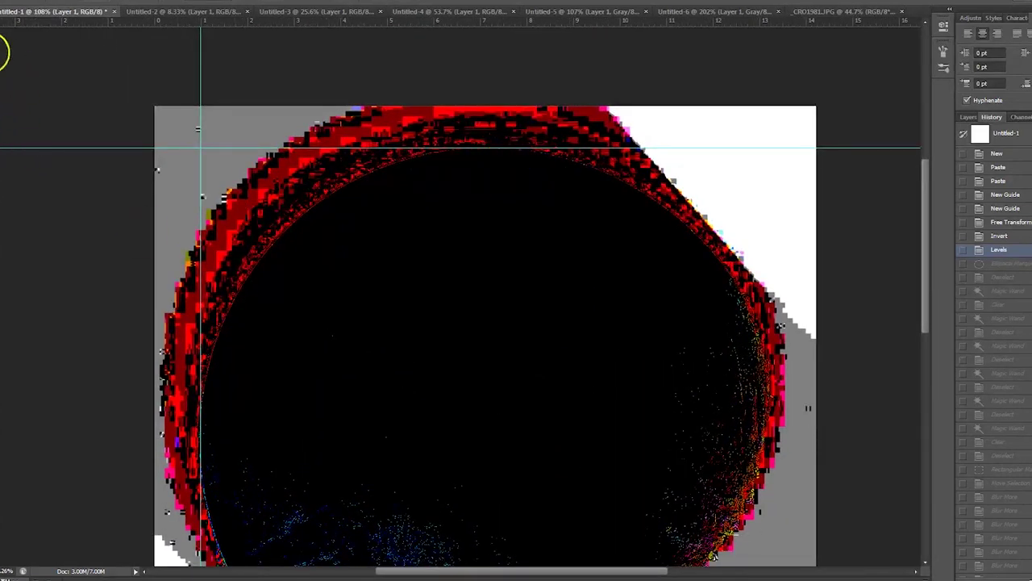
{"action": "left_click", "coordinate": [256, 199]}
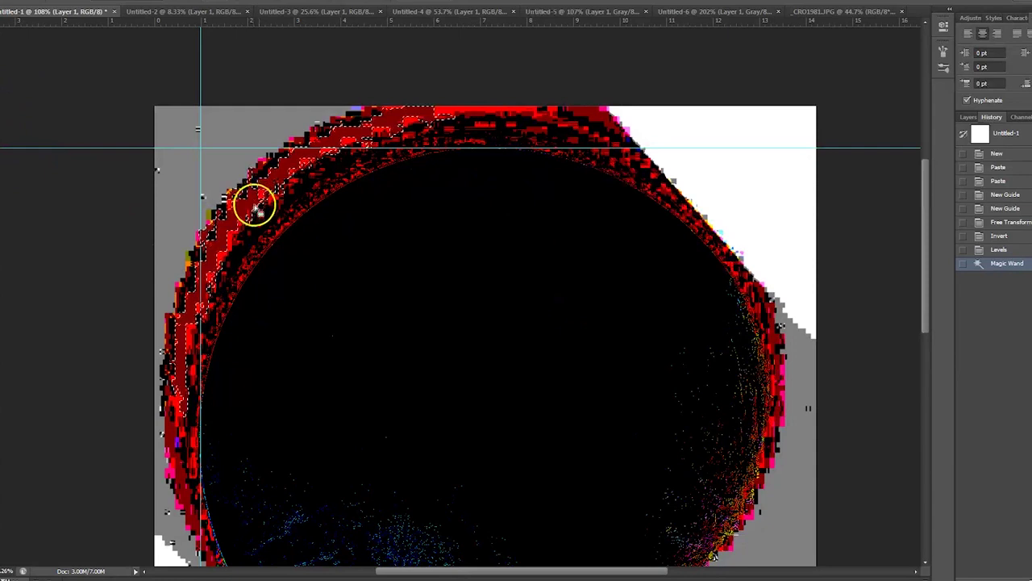
{"action": "key", "text": "Delete"}
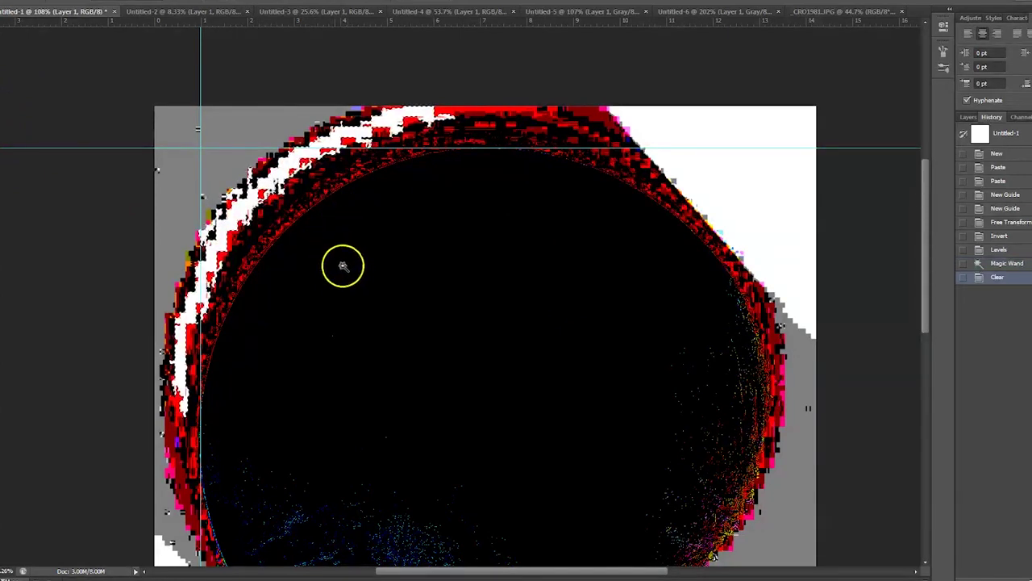
{"action": "key", "text": "ctrl+d"}
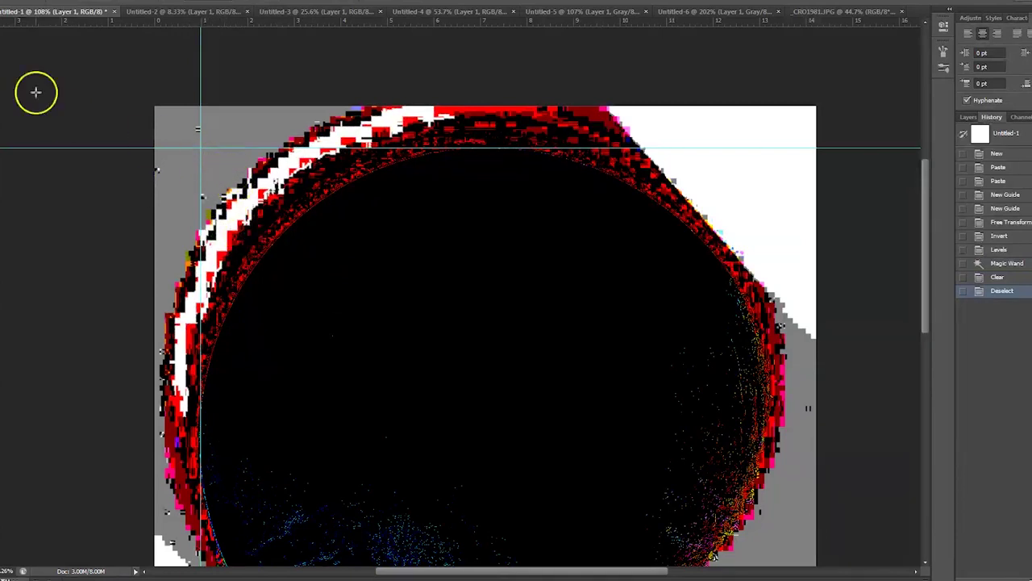
Step: Magic-wand the grey area beside the rim and clear it to white
{"action": "left_click", "coordinate": [221, 167]}
{"action": "key", "text": "Delete"}
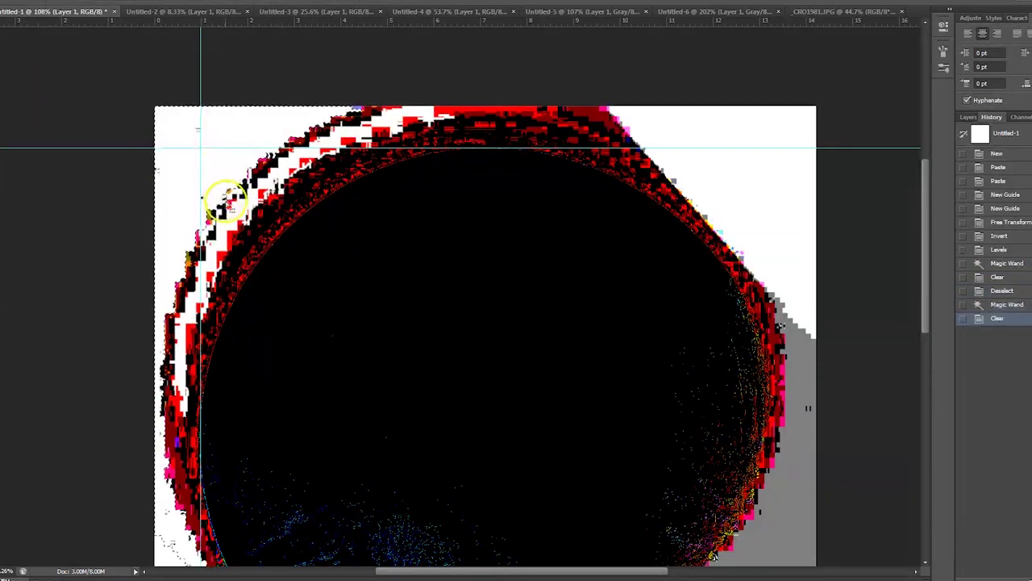
{"action": "key", "text": "ctrl+d"}
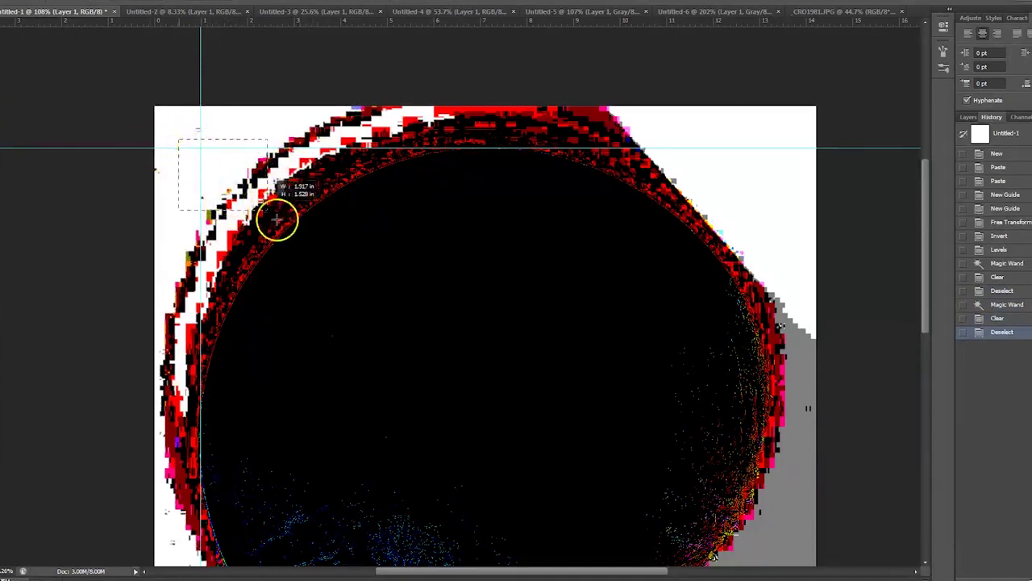
Step: Soften a rectangle over Pluto's upper-left rim with Blur More, repeated several times via Ctrl+F
{"action": "left_click_drag", "start_coordinate": [331, 274], "coordinate": [331, 274]}
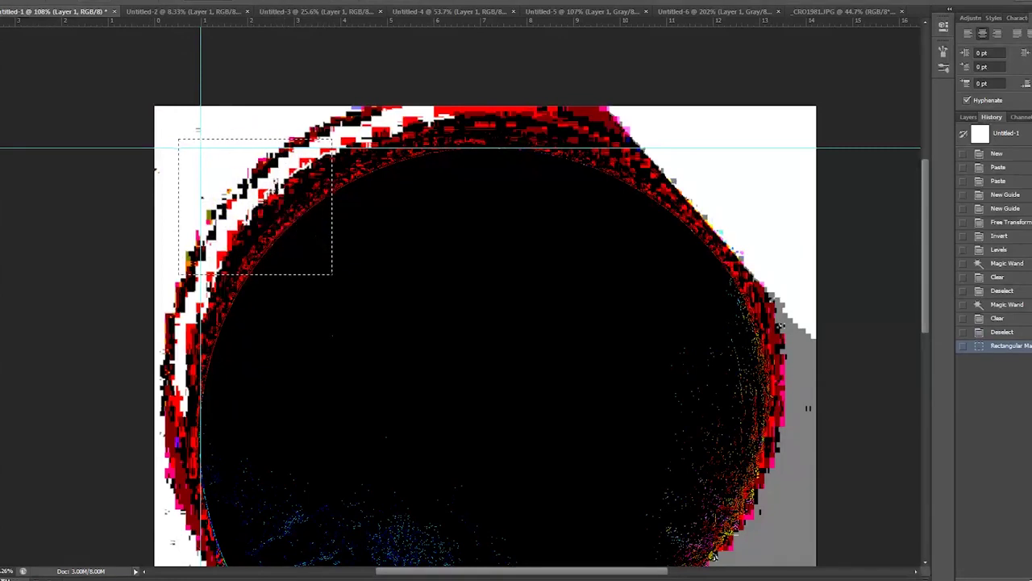
{"action": "left_click", "coordinate": [143, 3]}
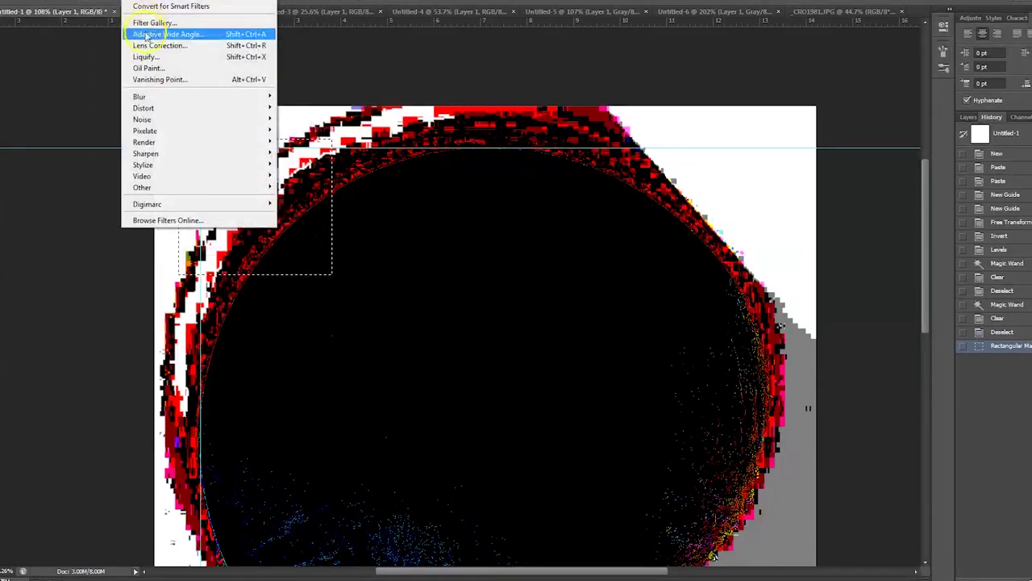
{"action": "mouse_move", "coordinate": [142, 97]}
{"action": "left_click", "coordinate": [318, 159]}
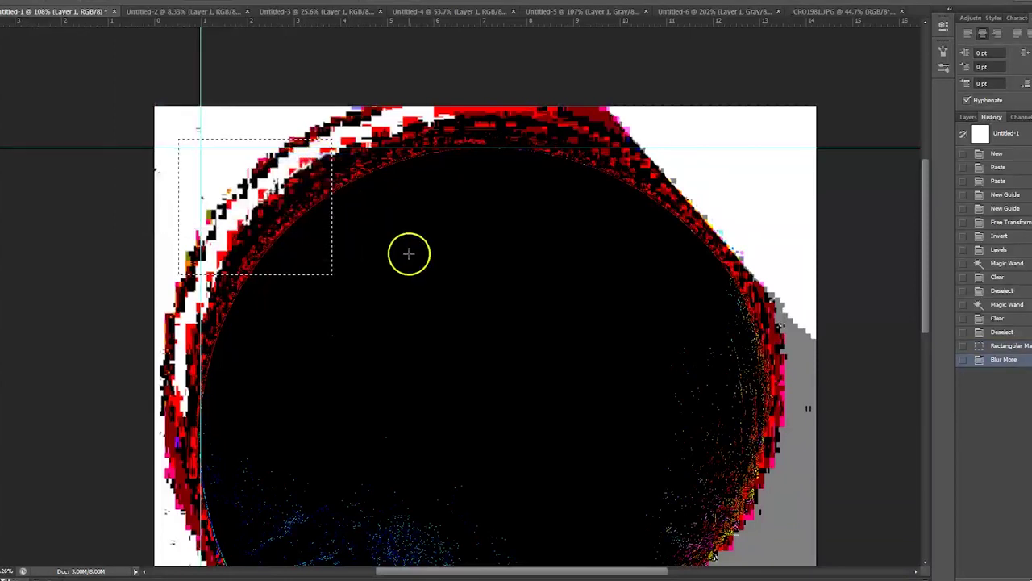
{"action": "key", "text": "ctrl+f"}
{"action": "key", "text": "ctrl+f"}
{"action": "key", "text": "ctrl+f"}
{"action": "key", "text": "ctrl+f"}
{"action": "key", "text": "ctrl+f"}
{"action": "key", "text": "ctrl+f"}
{"action": "key", "text": "ctrl+f"}
{"action": "key", "text": "ctrl+f"}
{"action": "key", "text": "ctrl+f"}
{"action": "key", "text": "ctrl+f"}
{"action": "key", "text": "ctrl+f"}
{"action": "key", "text": "ctrl+f"}
{"action": "key", "text": "ctrl+f"}
{"action": "key", "text": "ctrl+f"}
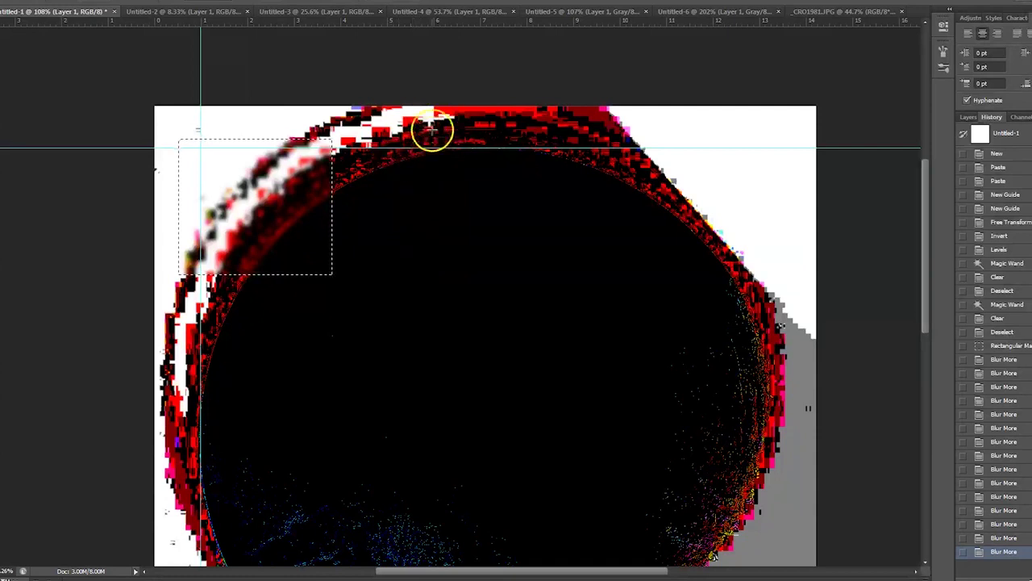
{"action": "left_click_drag", "start_coordinate": [426, 126], "coordinate": [414, 137]}
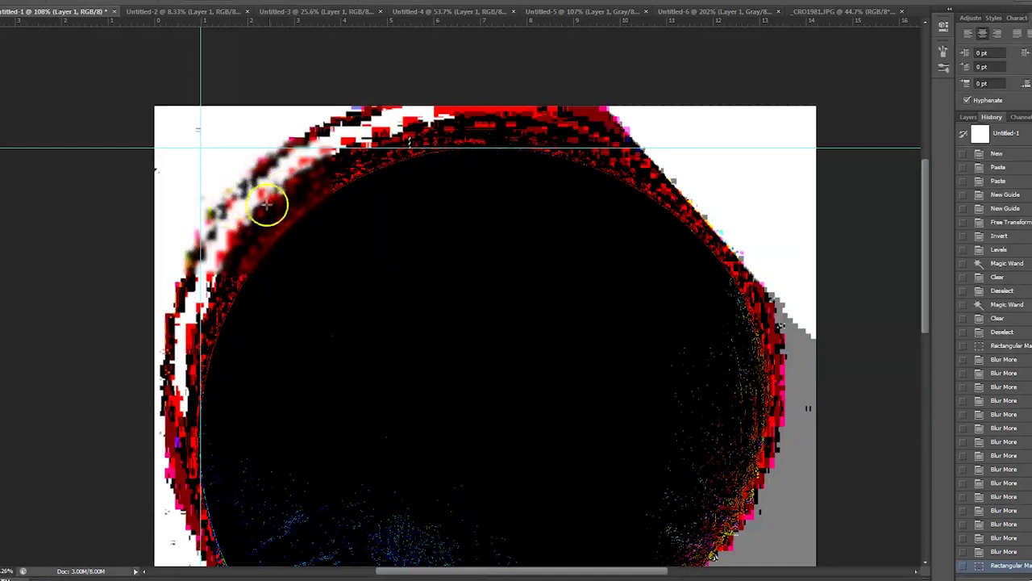
{"action": "left_click", "coordinate": [666, 13]}
{"action": "left_click", "coordinate": [593, 12]}
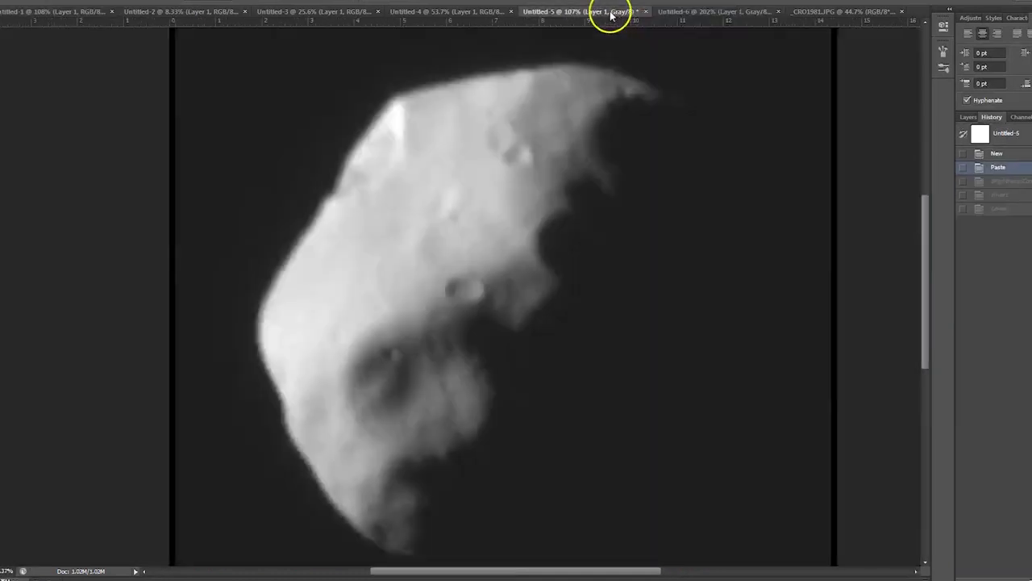
{"action": "left_click", "coordinate": [997, 210]}
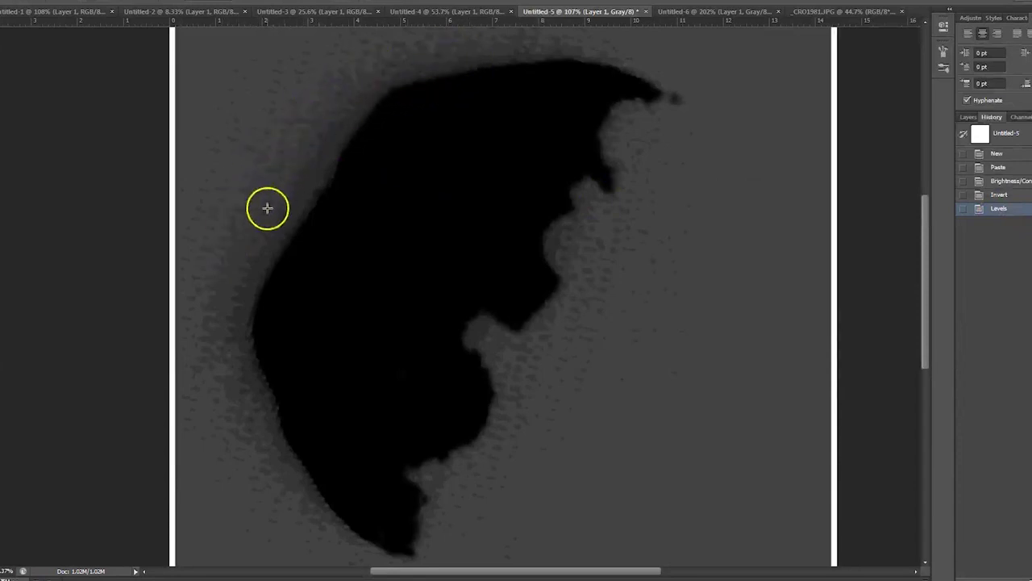
{"action": "left_click", "coordinate": [1010, 169]}
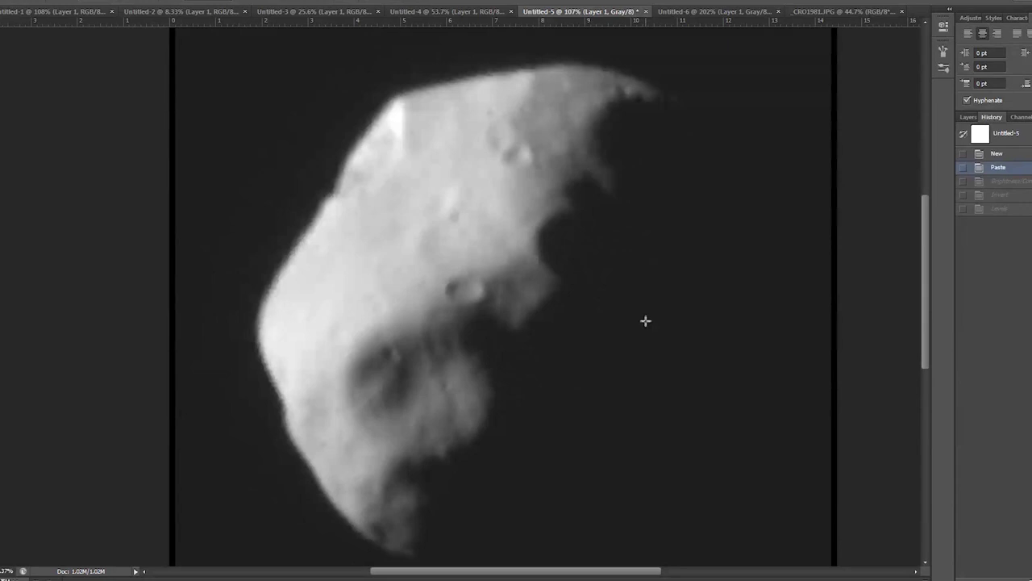
Step: Revert Untitled-1 to its second Paste state and hide Layer 2's smaller Pluto picture
{"action": "left_click", "coordinate": [64, 11]}
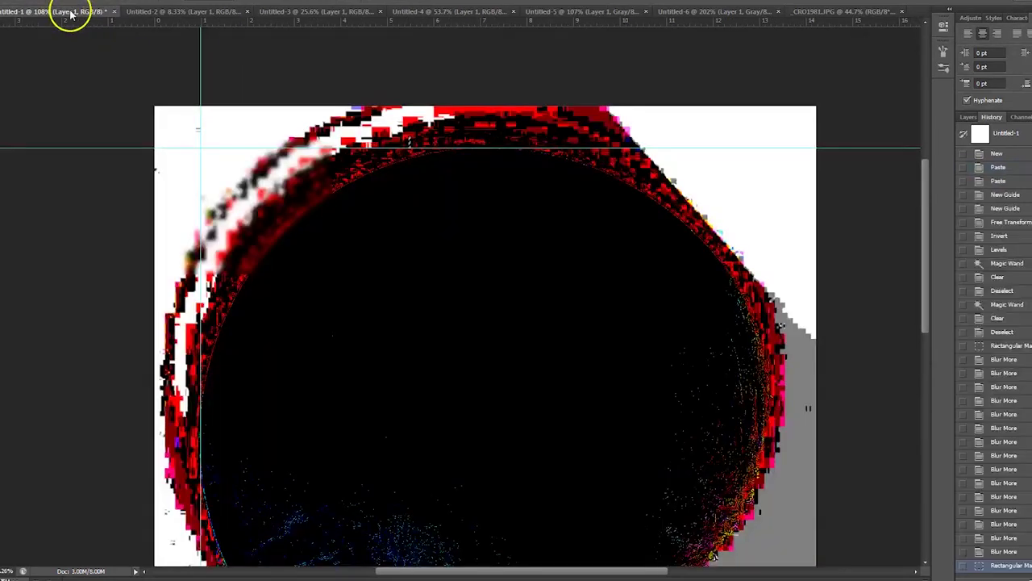
{"action": "left_click", "coordinate": [1002, 181]}
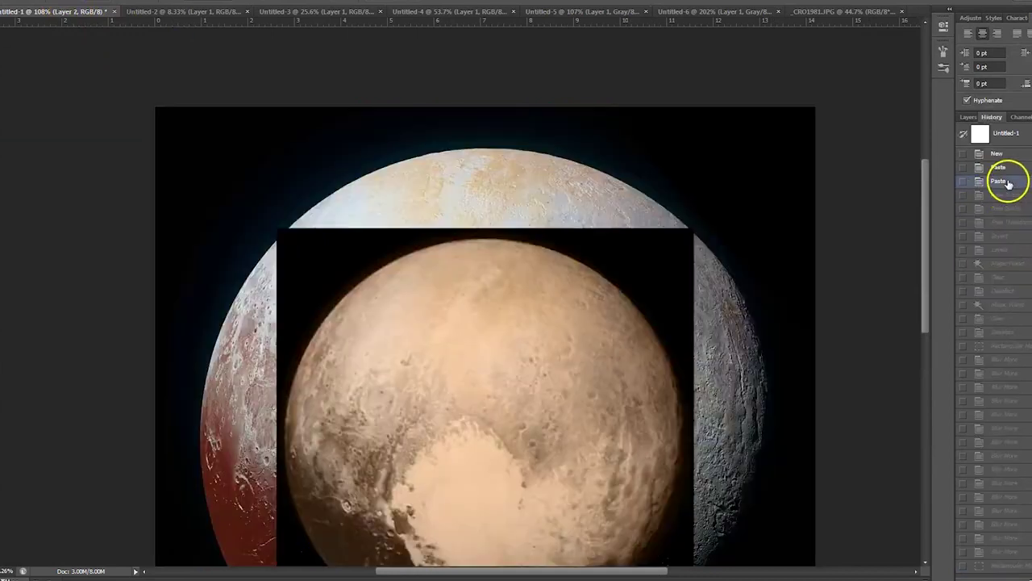
{"action": "left_click", "coordinate": [968, 117]}
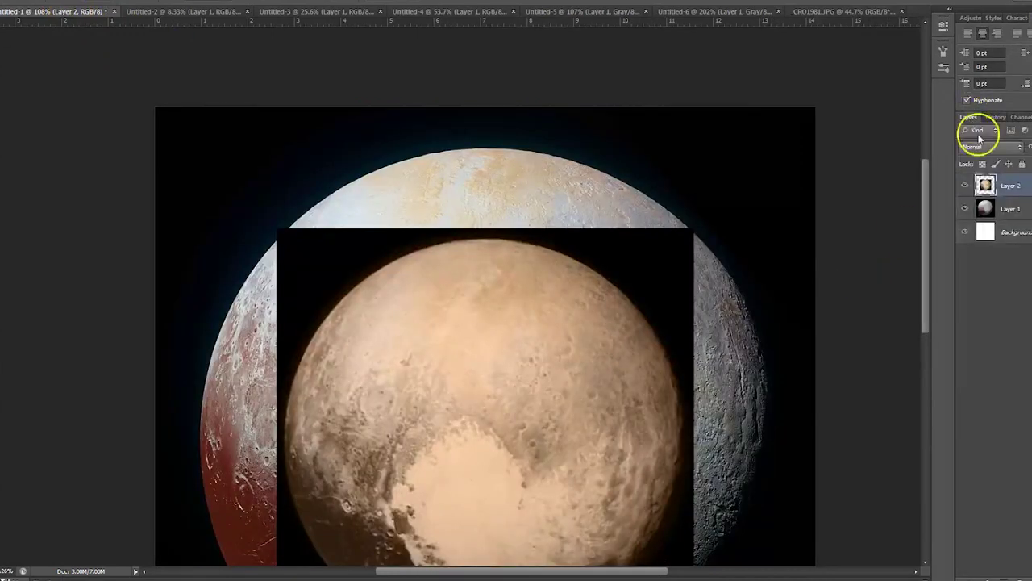
{"action": "left_click", "coordinate": [966, 185]}
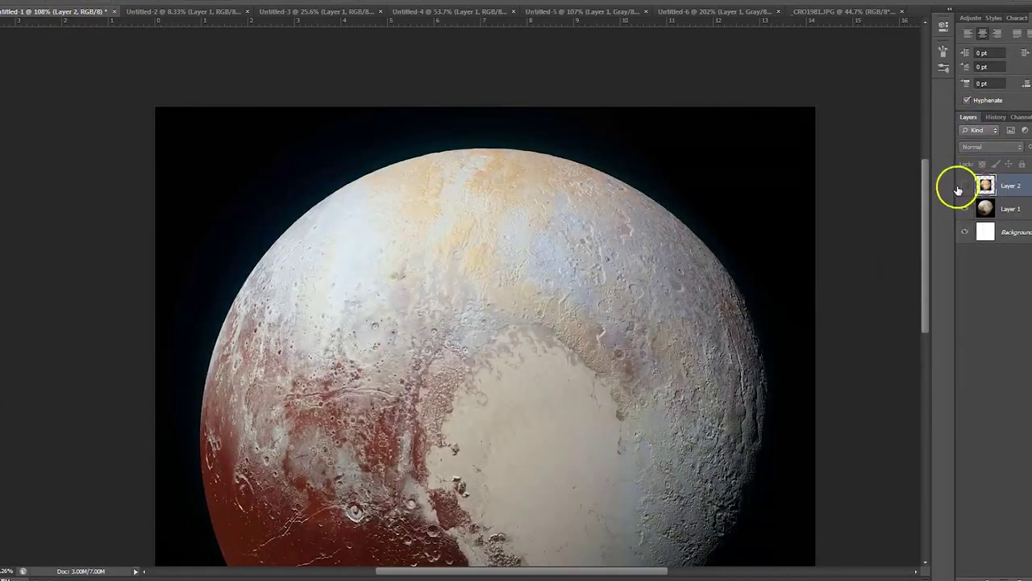
{"action": "left_click", "coordinate": [965, 186]}
{"action": "scroll", "coordinate": [583, 375], "scroll_direction": "down", "scroll_amount": 3}
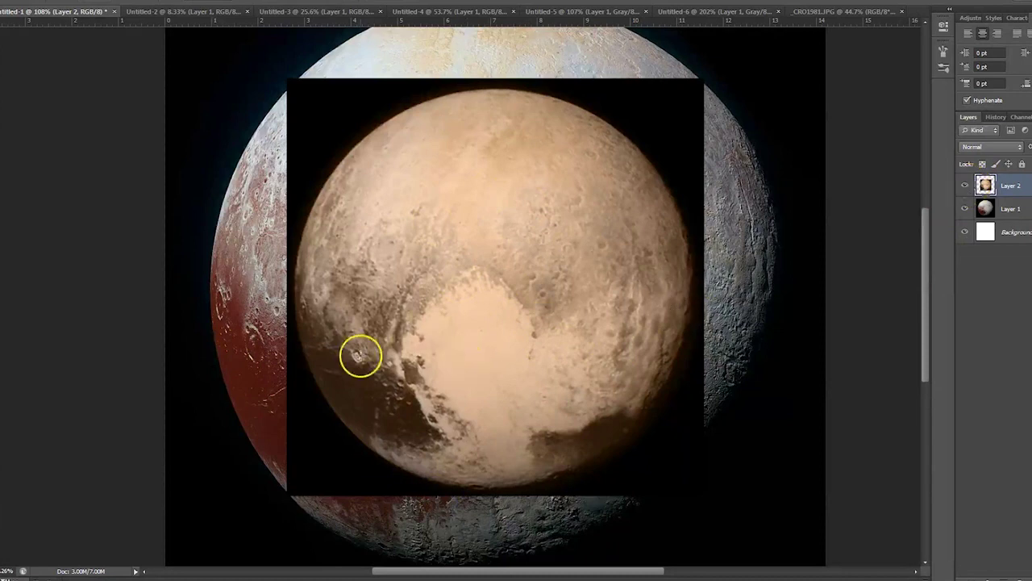
{"action": "left_click", "coordinate": [966, 186]}
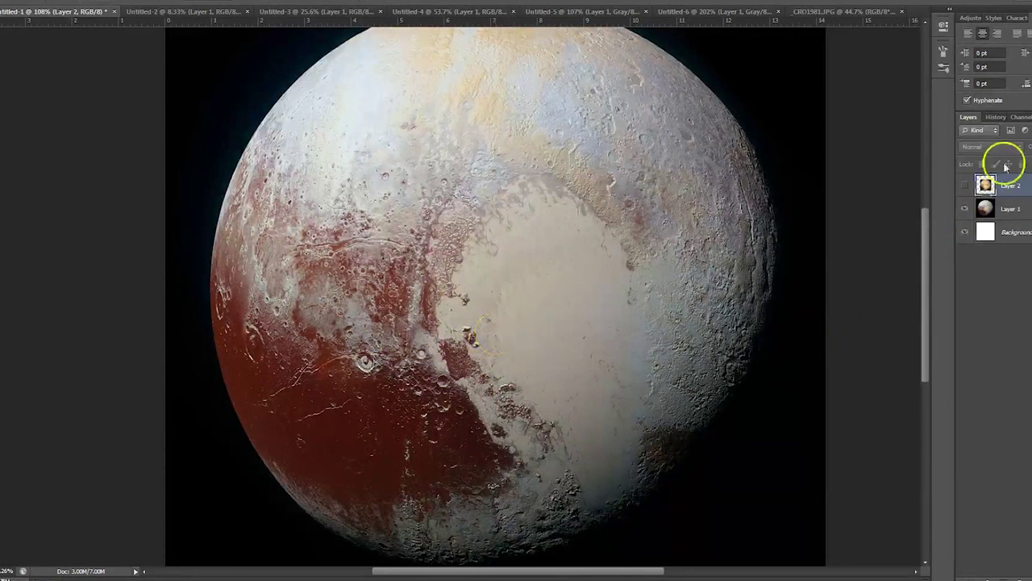
{"action": "scroll", "coordinate": [524, 297], "scroll_direction": "up", "scroll_amount": 2}
{"action": "scroll", "coordinate": [524, 297], "scroll_direction": "down", "scroll_amount": 3}
Step: Invert the colours of the large Pluto photo on Layer 1
{"action": "left_click", "coordinate": [37, 5]}
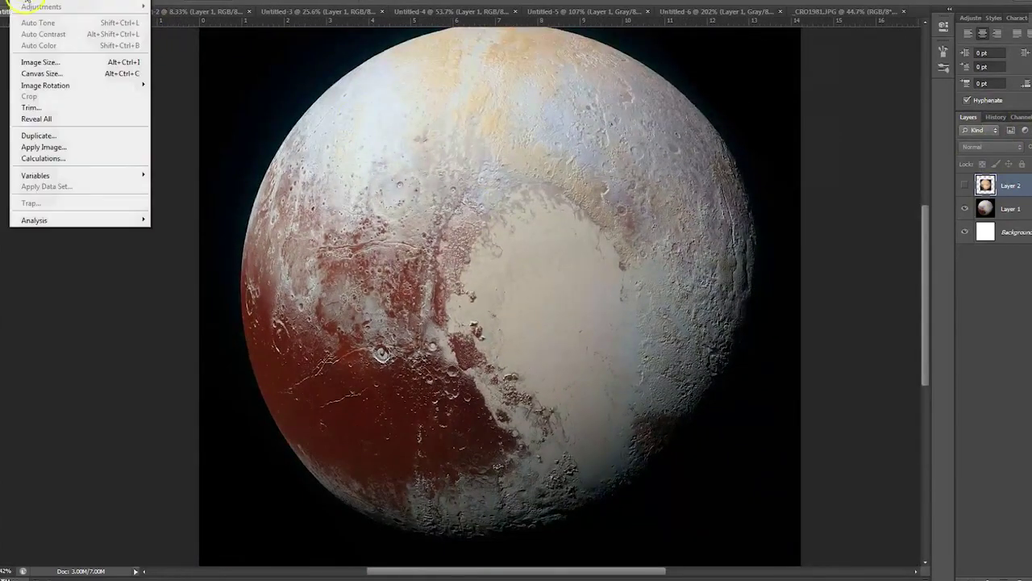
{"action": "left_click", "coordinate": [1017, 209]}
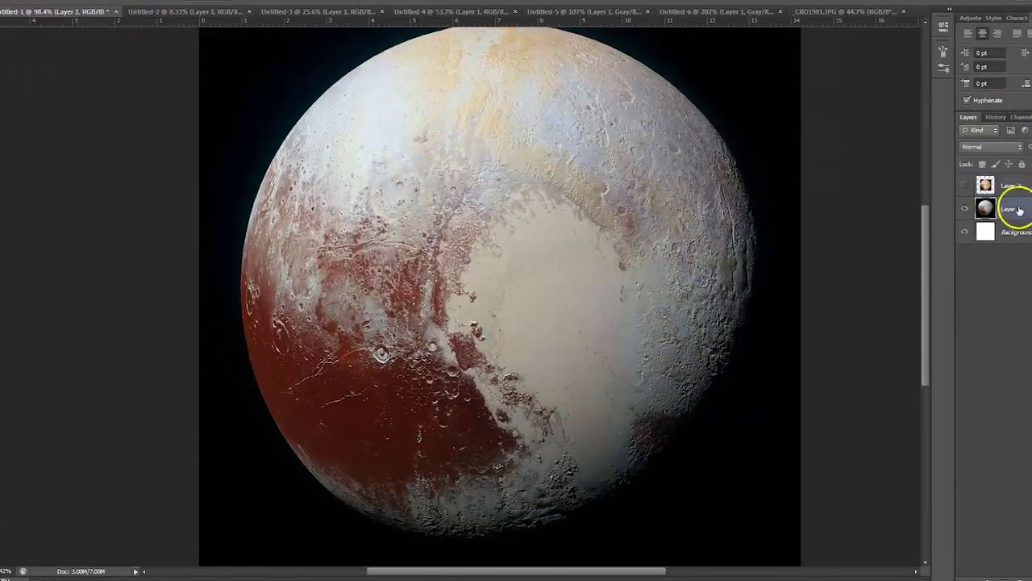
{"action": "left_click", "coordinate": [37, 1]}
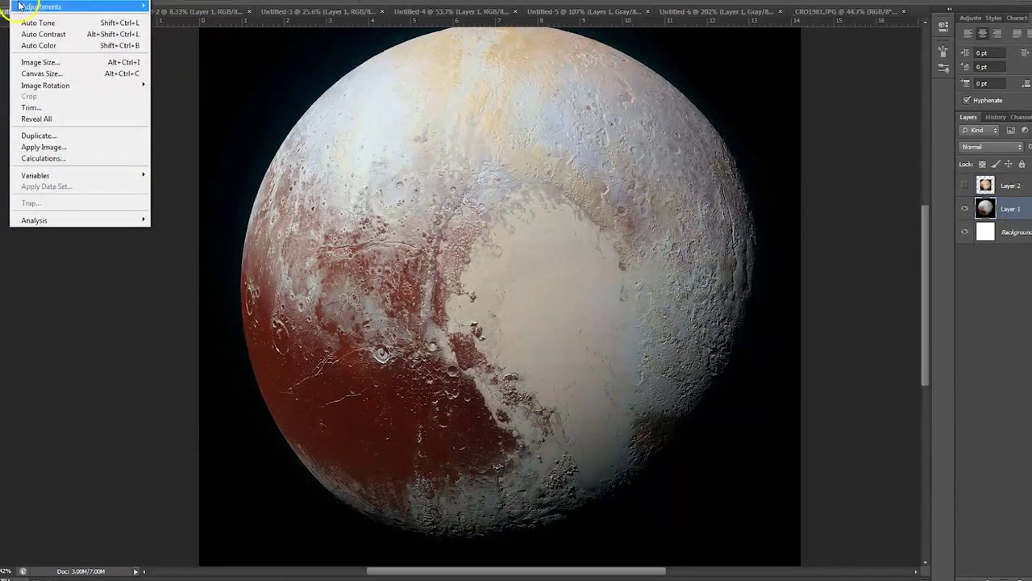
{"action": "mouse_move", "coordinate": [19, 8]}
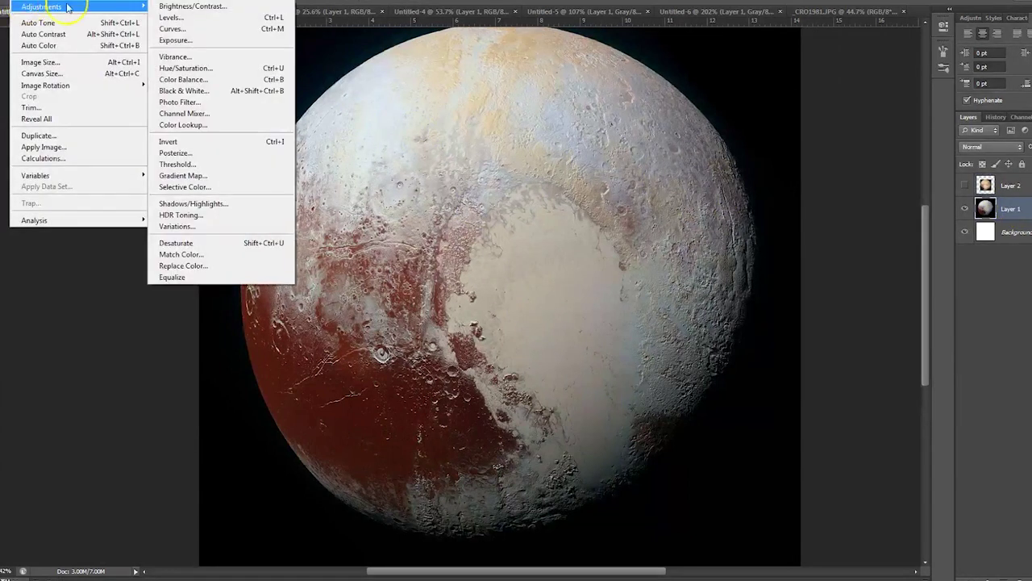
{"action": "left_click", "coordinate": [187, 143]}
Step: Apply Levels with the black input point pushed to 253
{"action": "left_click", "coordinate": [37, 2]}
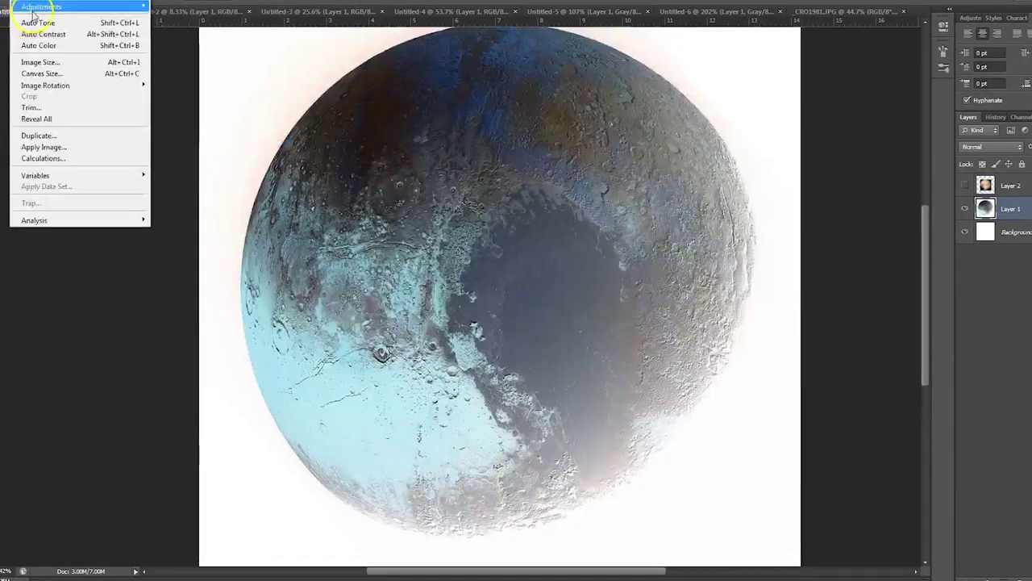
{"action": "mouse_move", "coordinate": [49, 6]}
{"action": "left_click", "coordinate": [184, 18]}
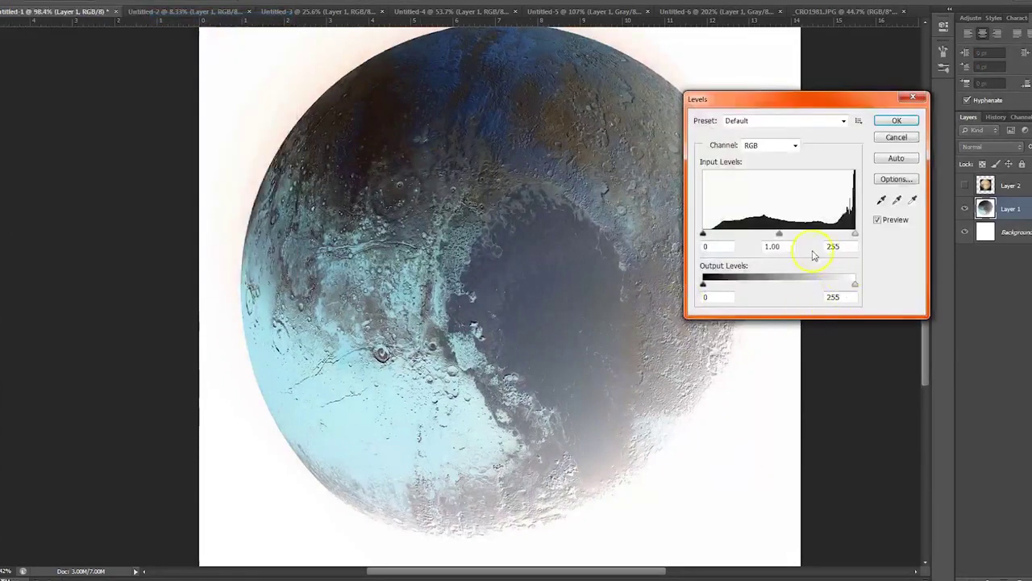
{"action": "left_click_drag", "start_coordinate": [704, 234], "coordinate": [853, 234]}
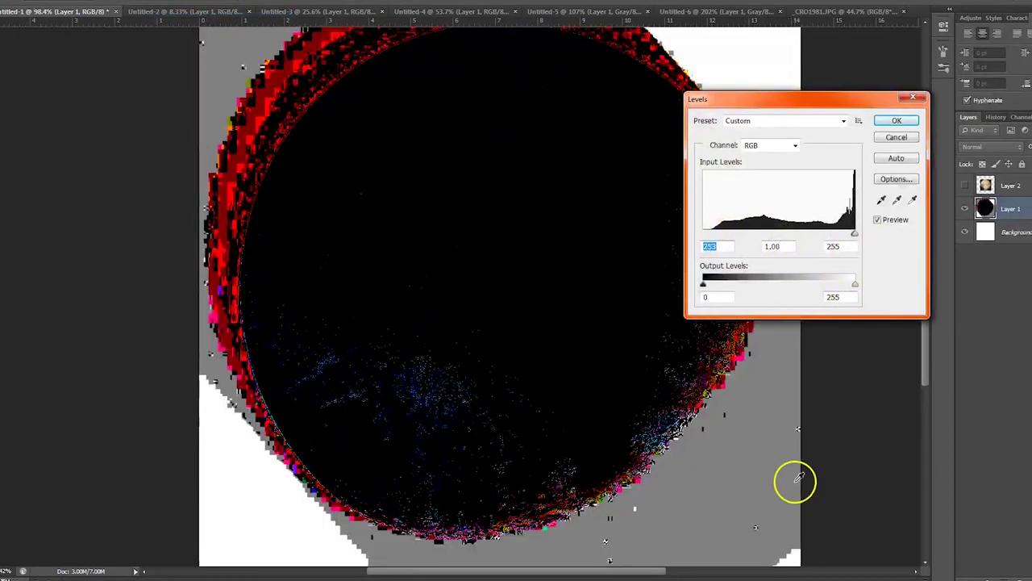
{"action": "key", "text": "Return"}
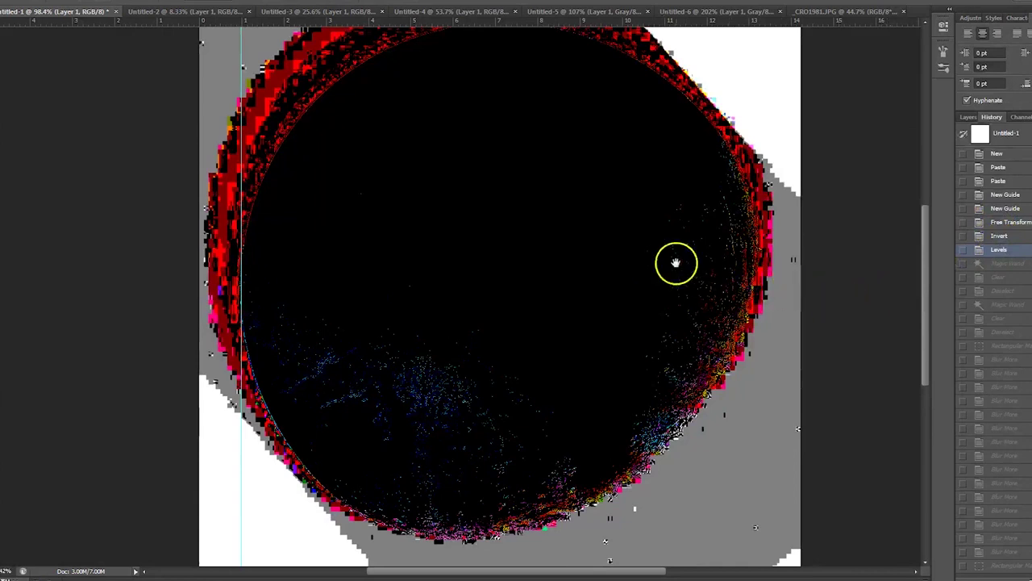
{"action": "left_click_drag", "start_coordinate": [673, 263], "coordinate": [680, 353]}
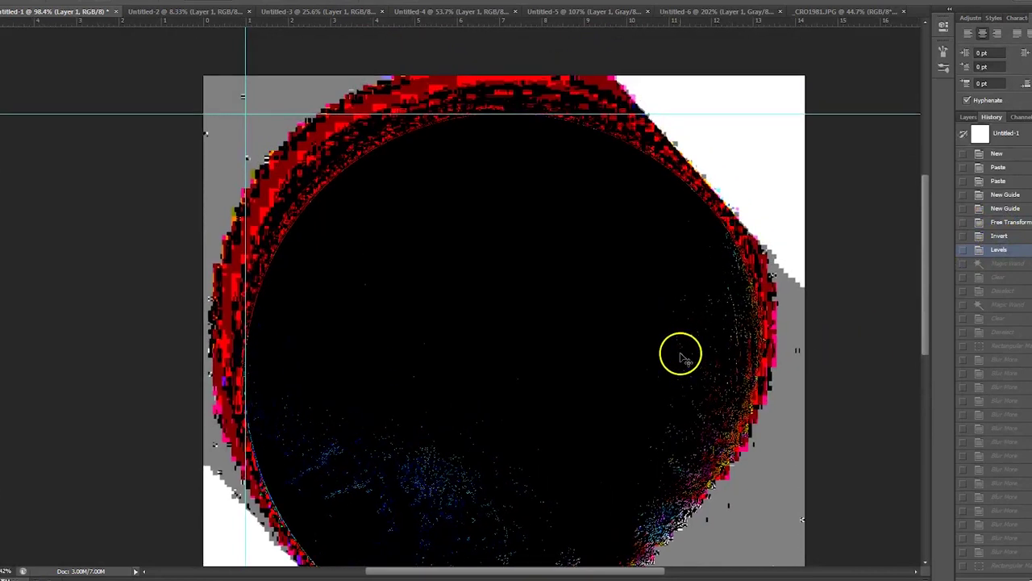
{"action": "scroll", "coordinate": [680, 353], "scroll_direction": "down", "scroll_amount": 3}
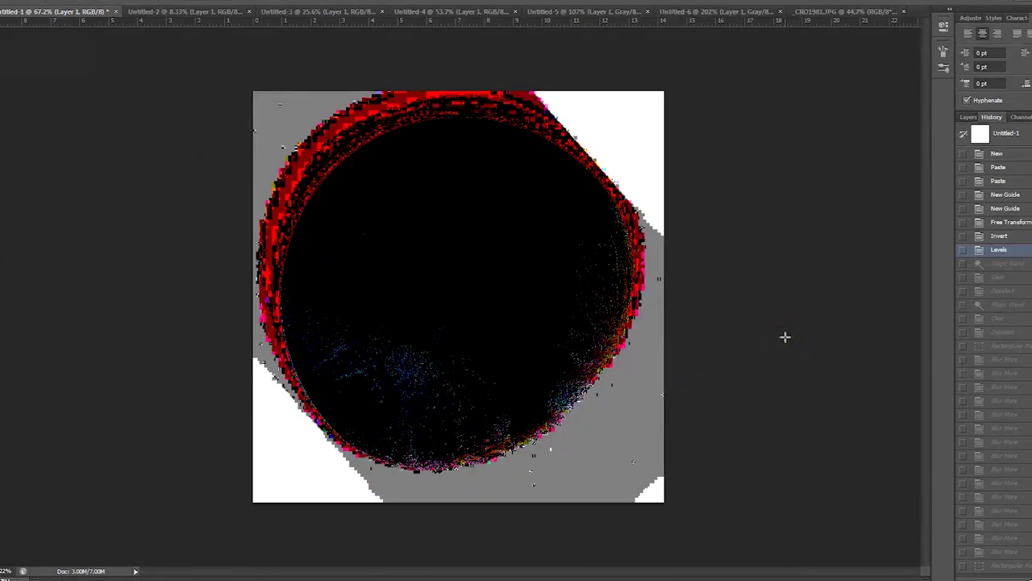
Step: Step the asteroid document Untitled-5 forward through its Invert and Levels history states
{"action": "left_click", "coordinate": [629, 10]}
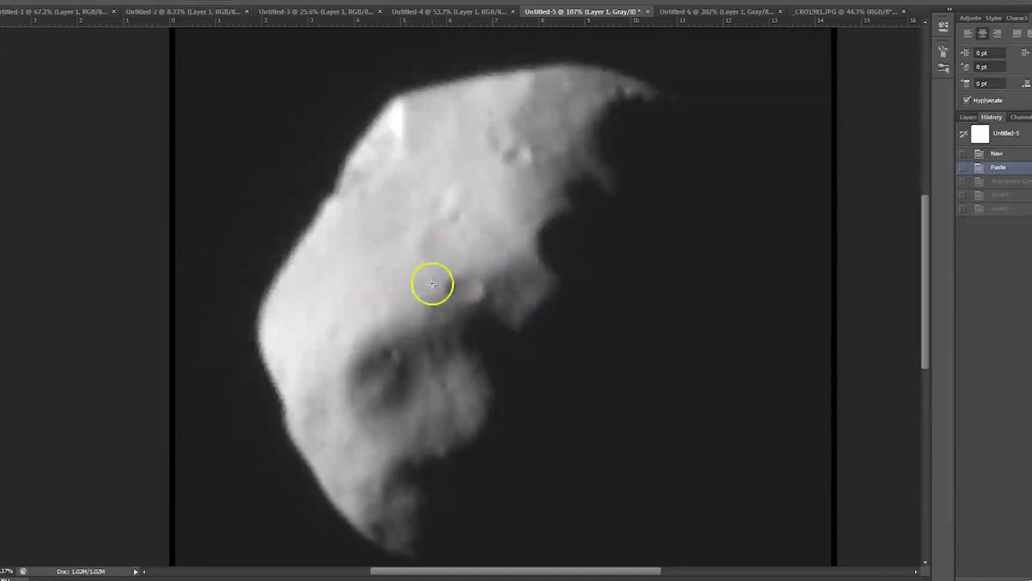
{"action": "left_click", "coordinate": [1007, 196]}
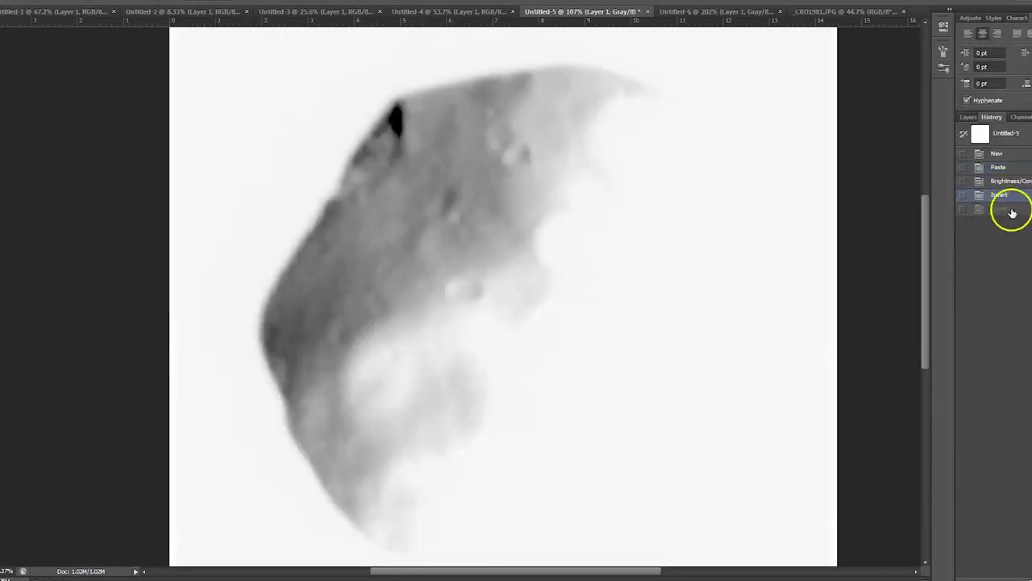
{"action": "left_click", "coordinate": [1005, 211]}
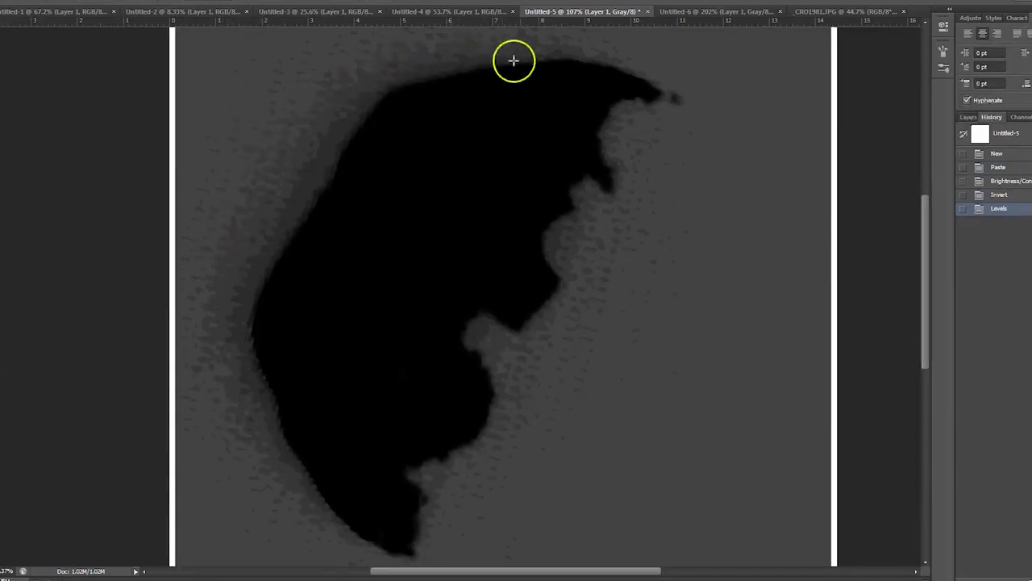